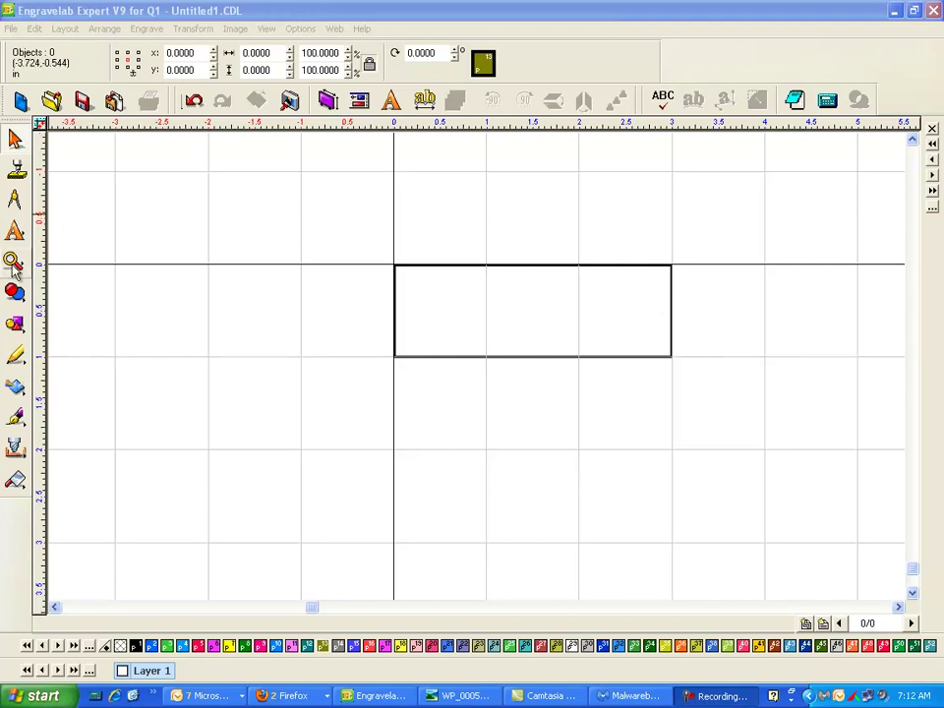
pyautogui.click(15, 230)
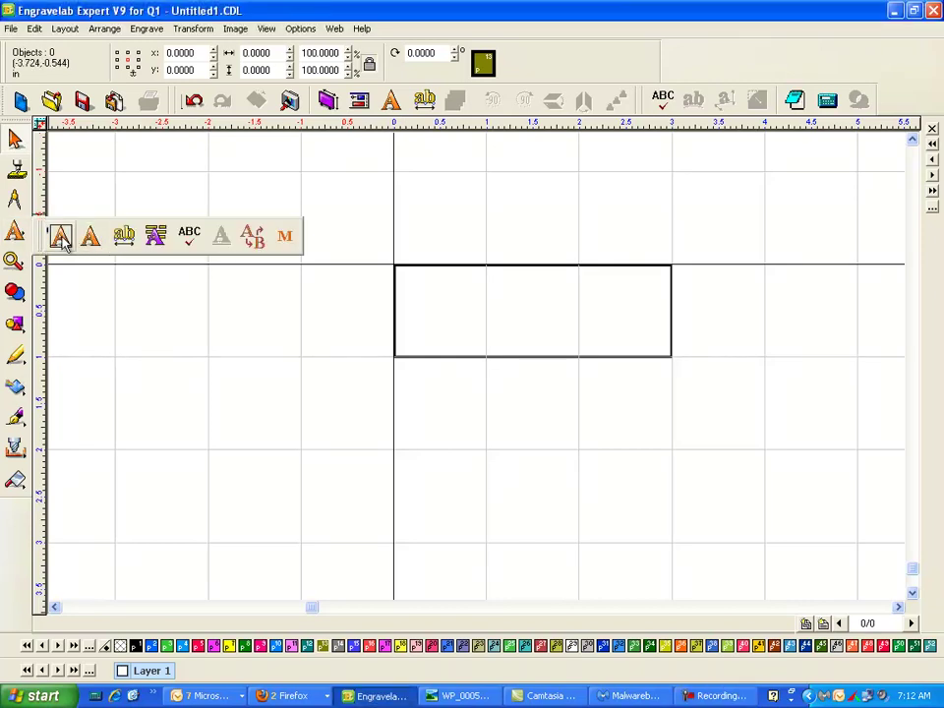
pyautogui.click(61, 240)
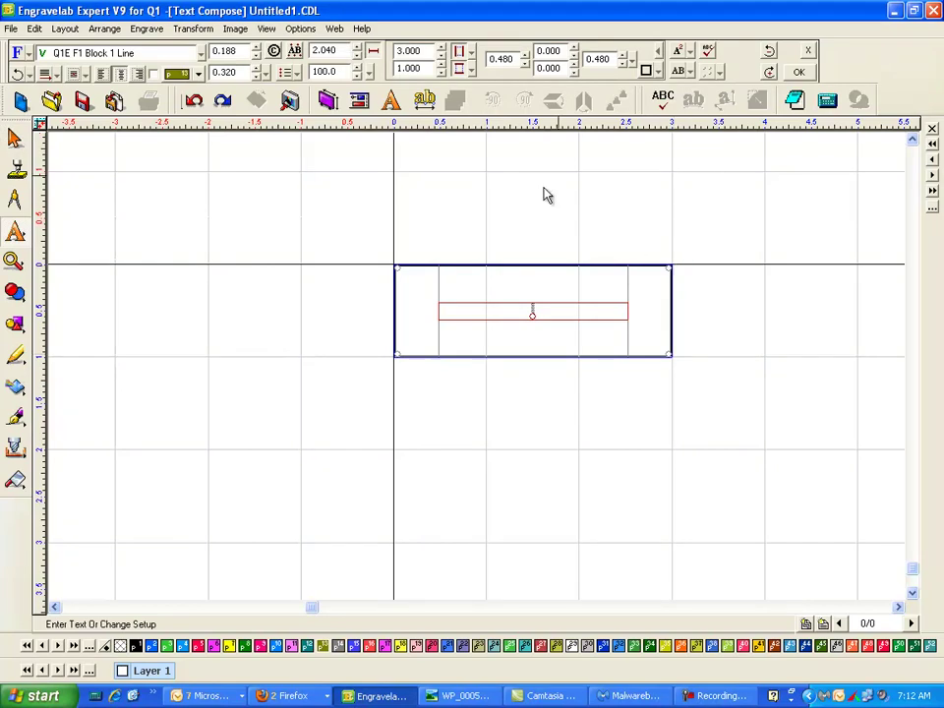
pyautogui.click(649, 71)
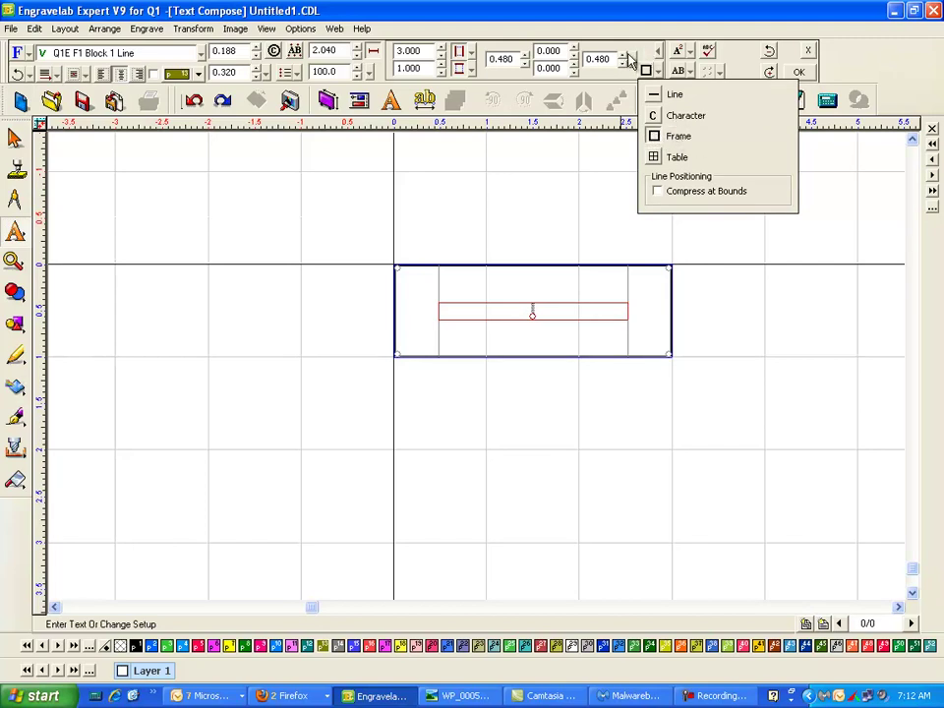
pyautogui.click(607, 169)
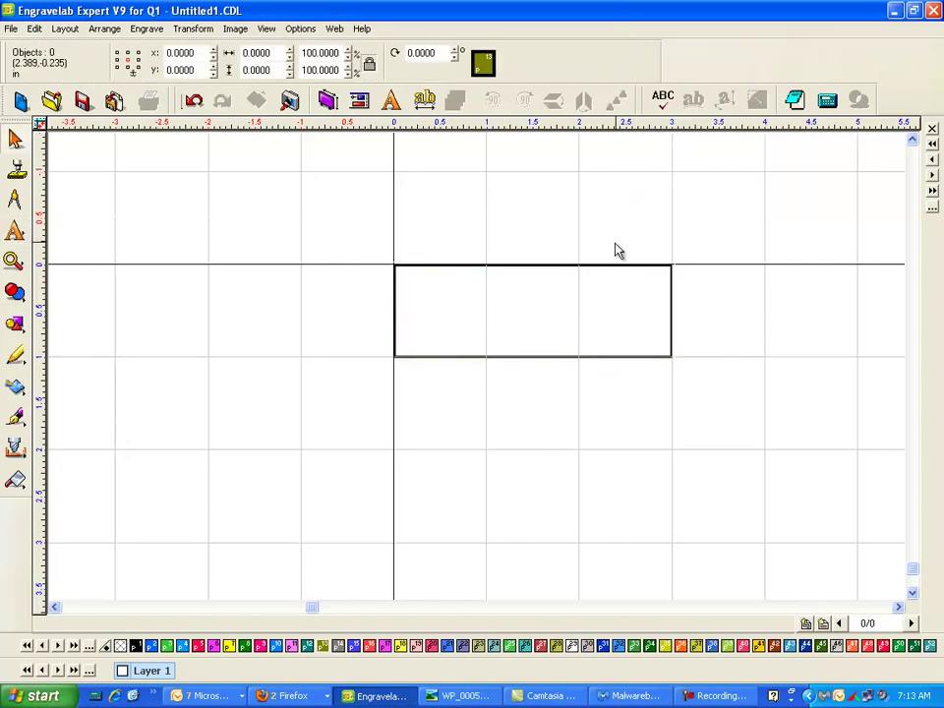
# Step: Start composing framed text on the plate and set both the left and right margins to 0.200 in
pyautogui.click(13, 231)
pyautogui.click(61, 236)
pyautogui.click(456, 313)
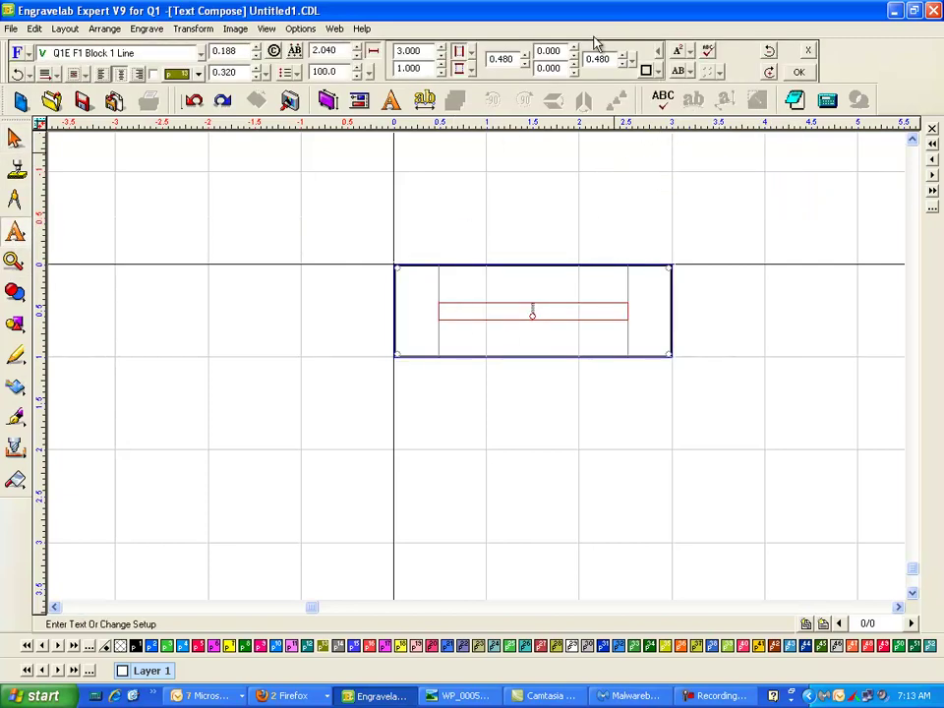
pyautogui.click(622, 62)
pyautogui.moveTo(601, 56); pyautogui.dragTo(637, 59)
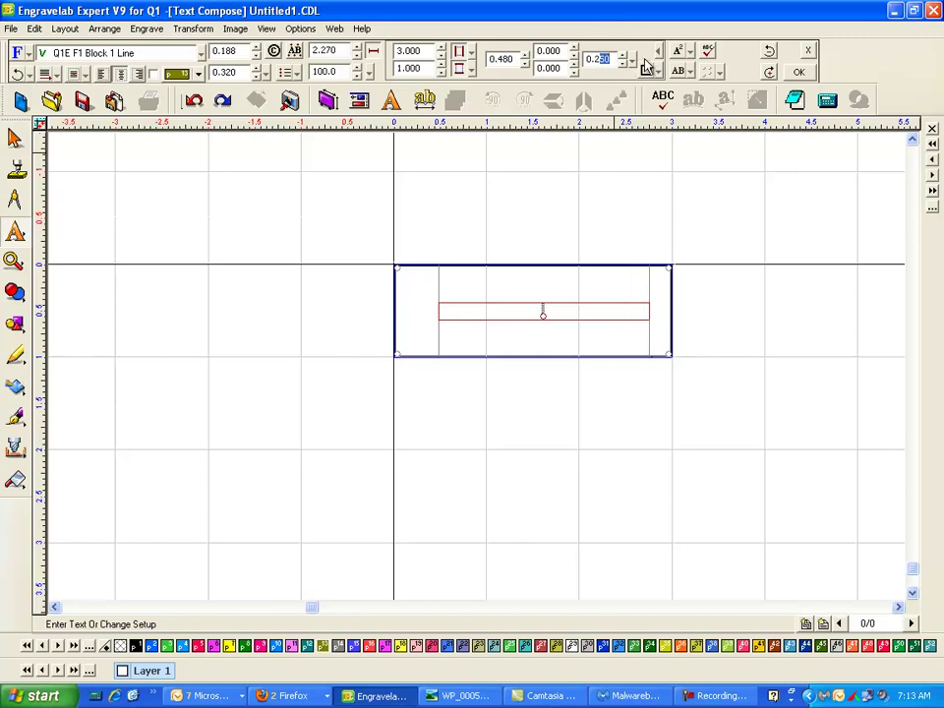
pyautogui.click(501, 59)
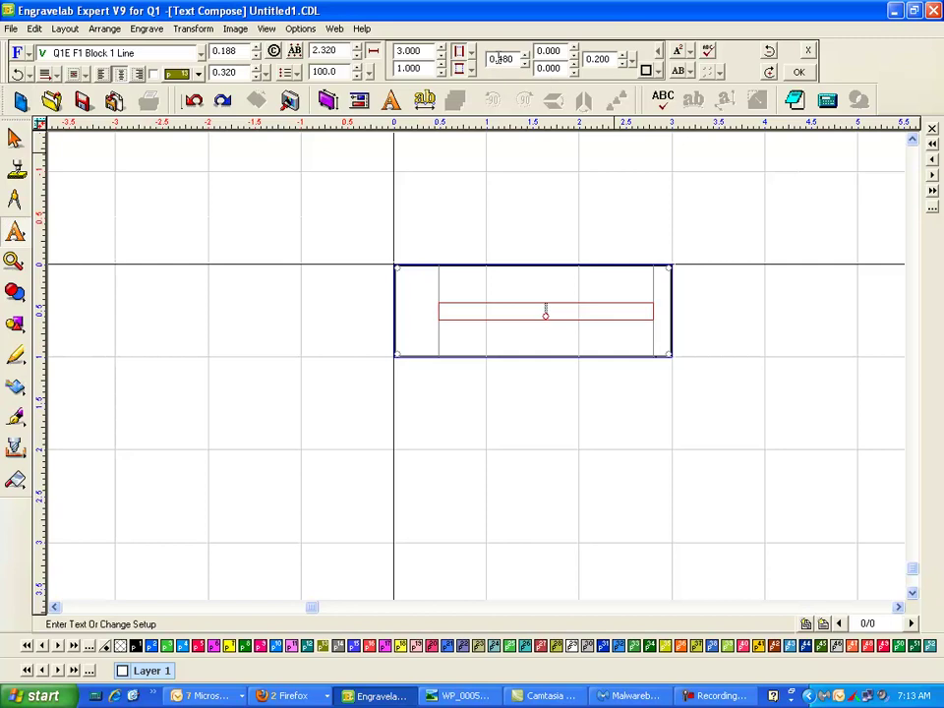
pyautogui.write('2')
# Step: Set the text frame's top and bottom margins to 0.150 in
pyautogui.click(547, 51)
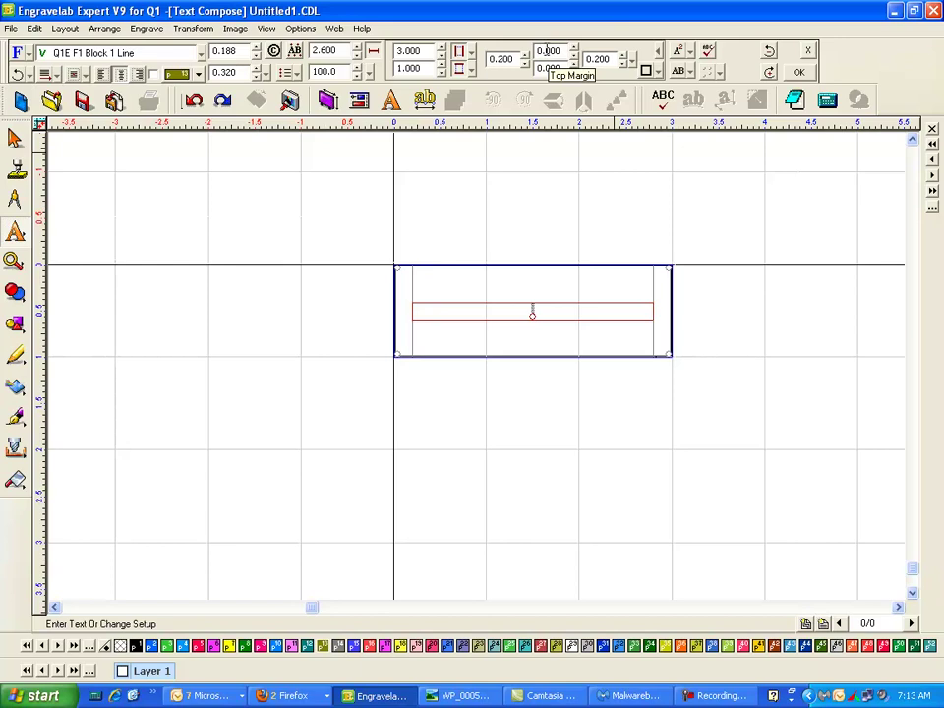
pyautogui.doubleClick(547, 52)
pyautogui.write('0.15')
pyautogui.press('Tab')
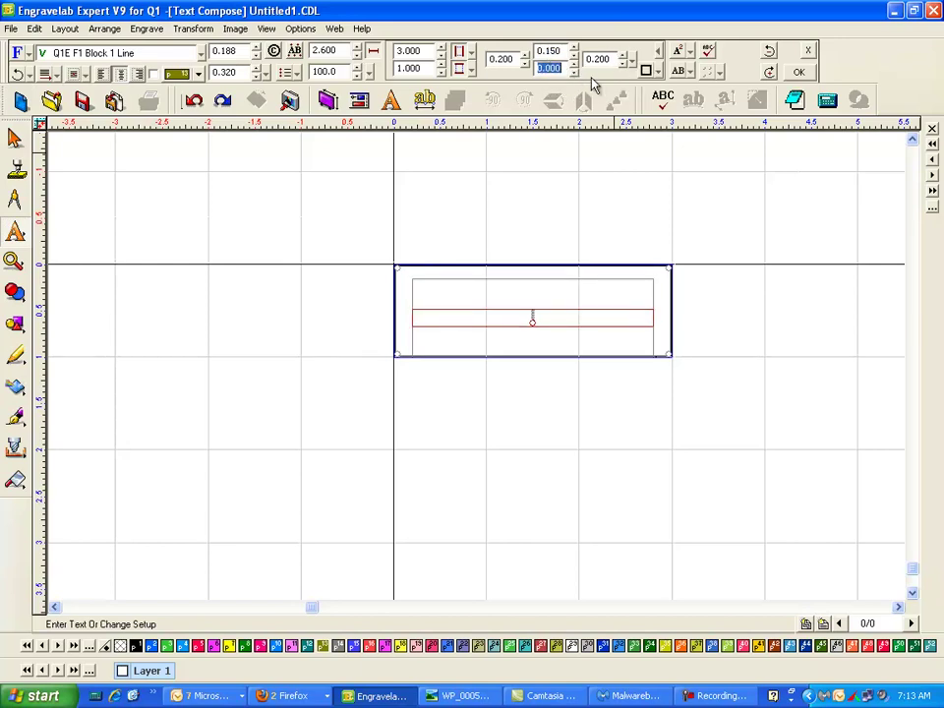
pyautogui.write('.15')
pyautogui.press('Tab')
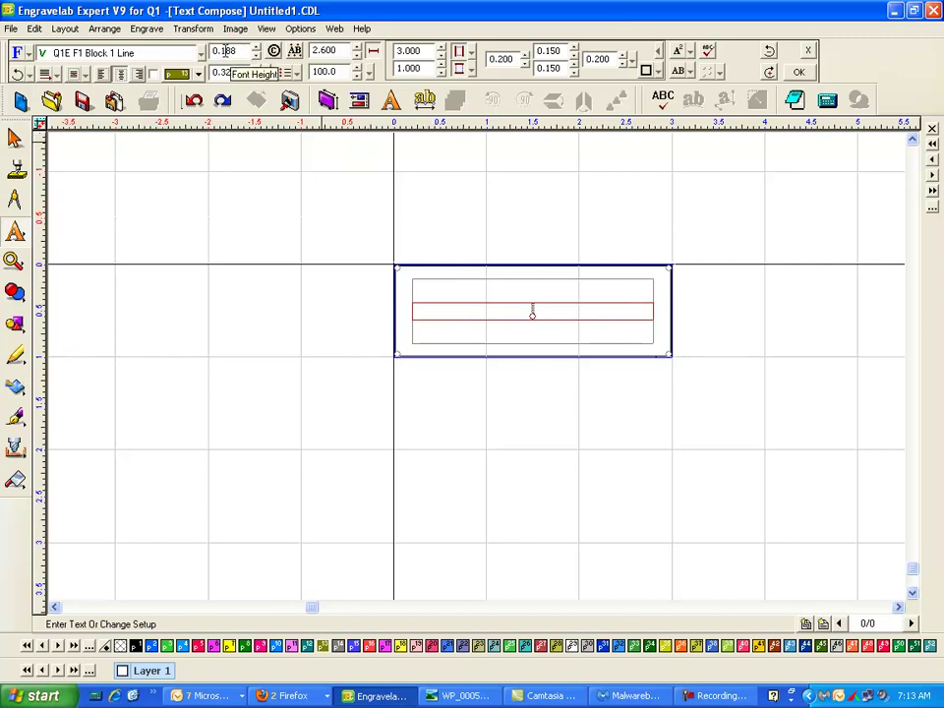
# Step: Set the font height to 0.156 in and choose the Q1E F1 Block 1 Line font
pyautogui.moveTo(225, 51); pyautogui.dragTo(244, 51)
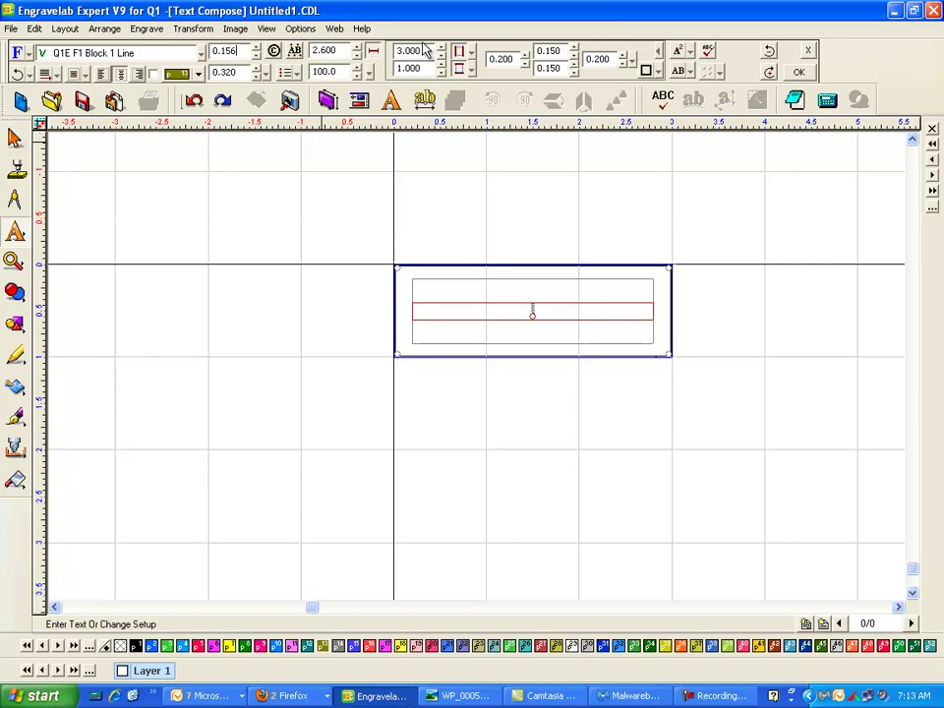
pyautogui.press('Return')
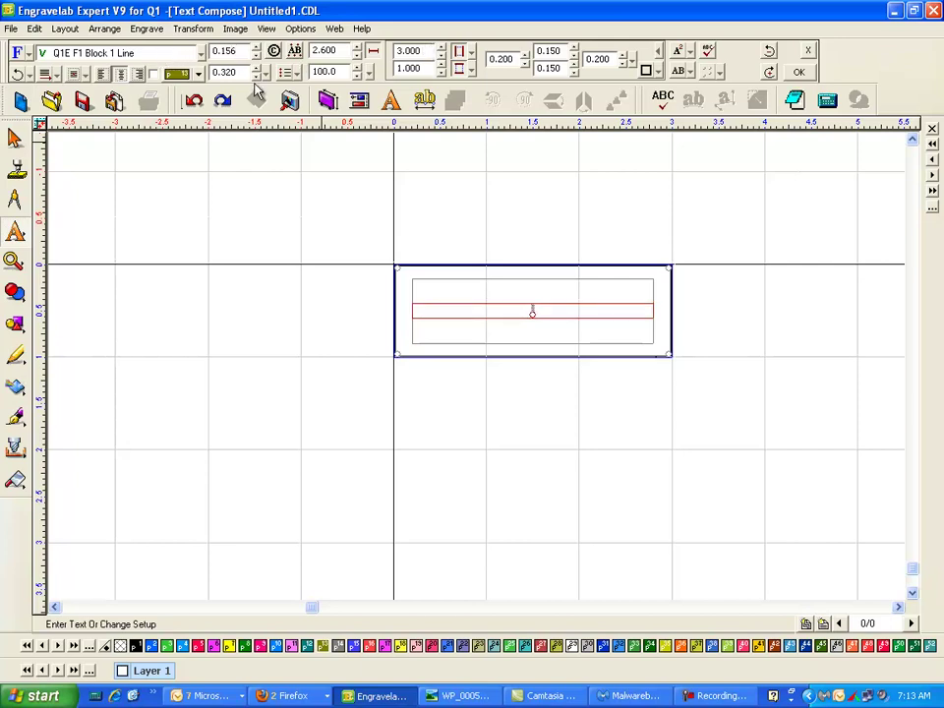
pyautogui.click(135, 55)
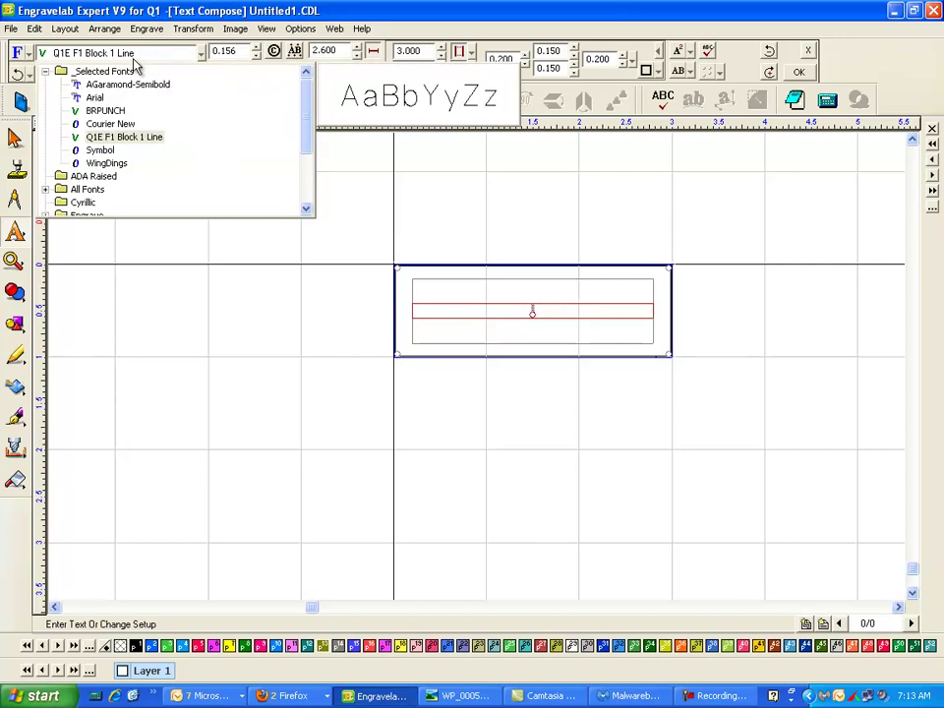
pyautogui.click(120, 137)
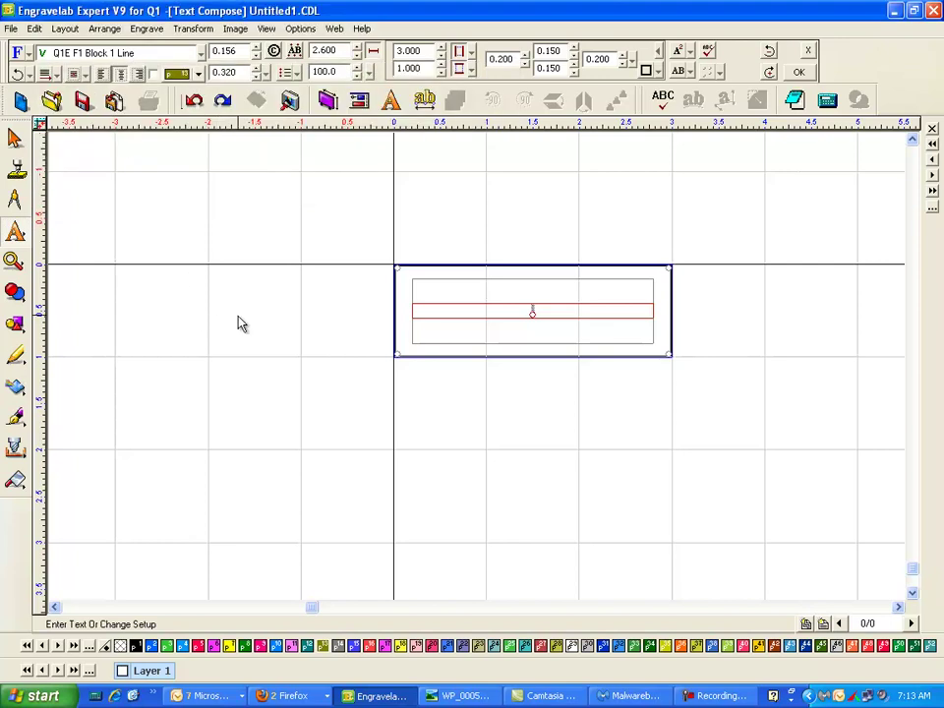
# Step: Enter three lines of text on the plate: "Line #1", "Line #2" and "Line #3"
pyautogui.write('Line #1')
pyautogui.press('Return')
pyautogui.write('Line #2')
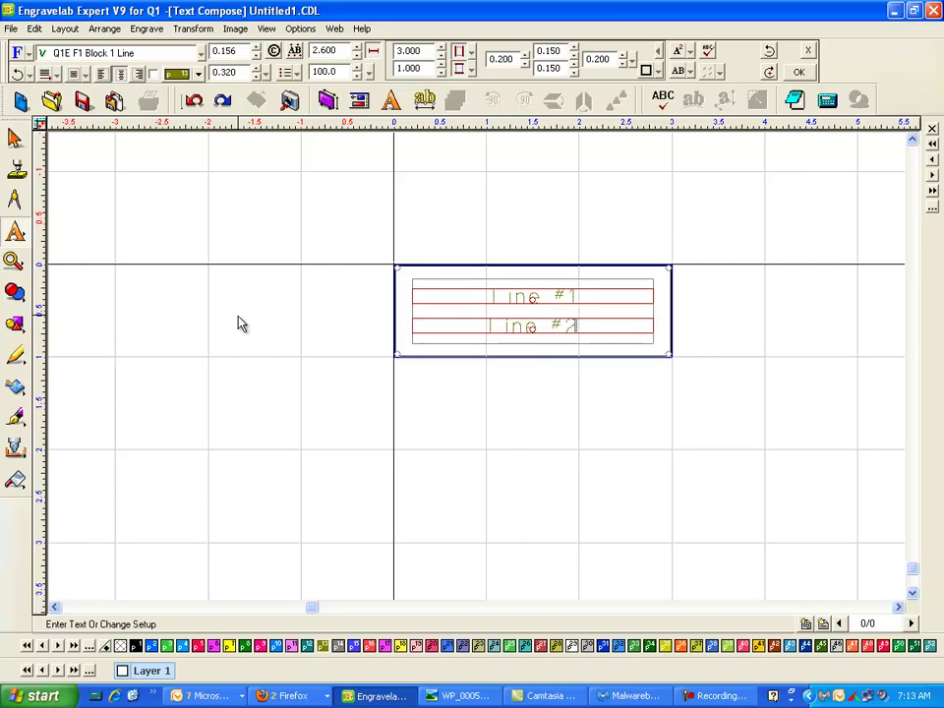
pyautogui.press('Return')
pyautogui.press('BackSpace')
pyautogui.press('Return')
pyautogui.write('Line #')
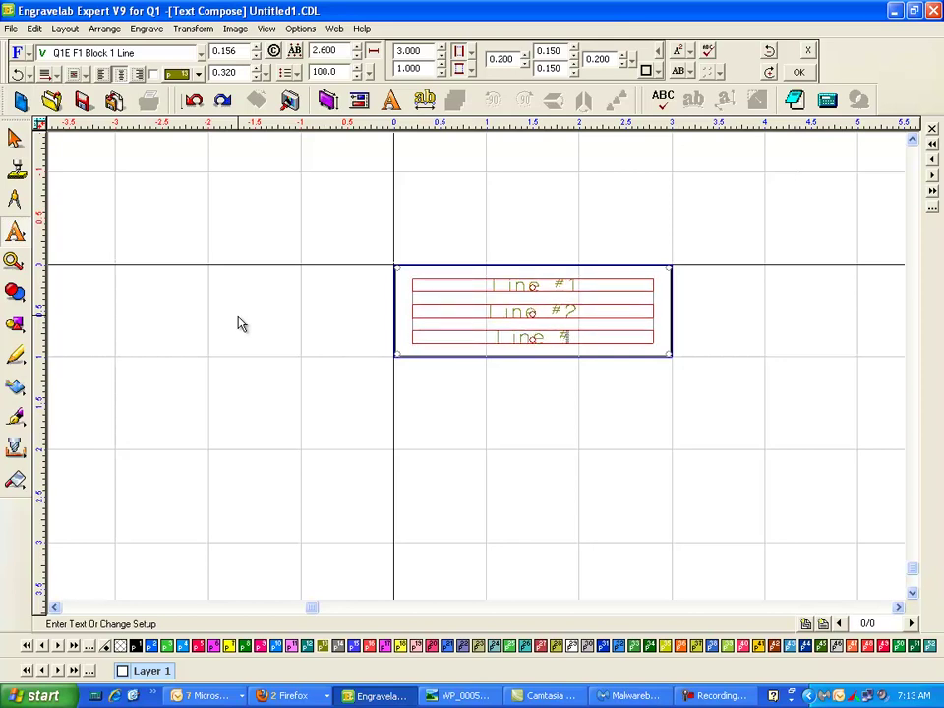
pyautogui.write('3')
# Step: Try left and right justification on all three text lines and return them to centre justification
pyautogui.moveTo(580, 340); pyautogui.dragTo(474, 293)
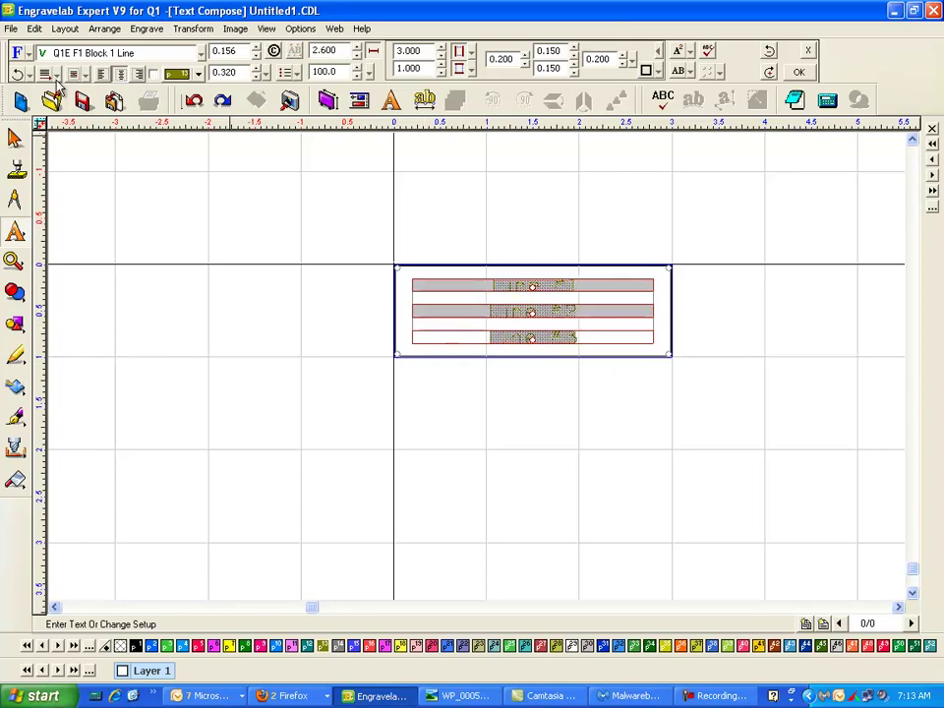
pyautogui.click(102, 74)
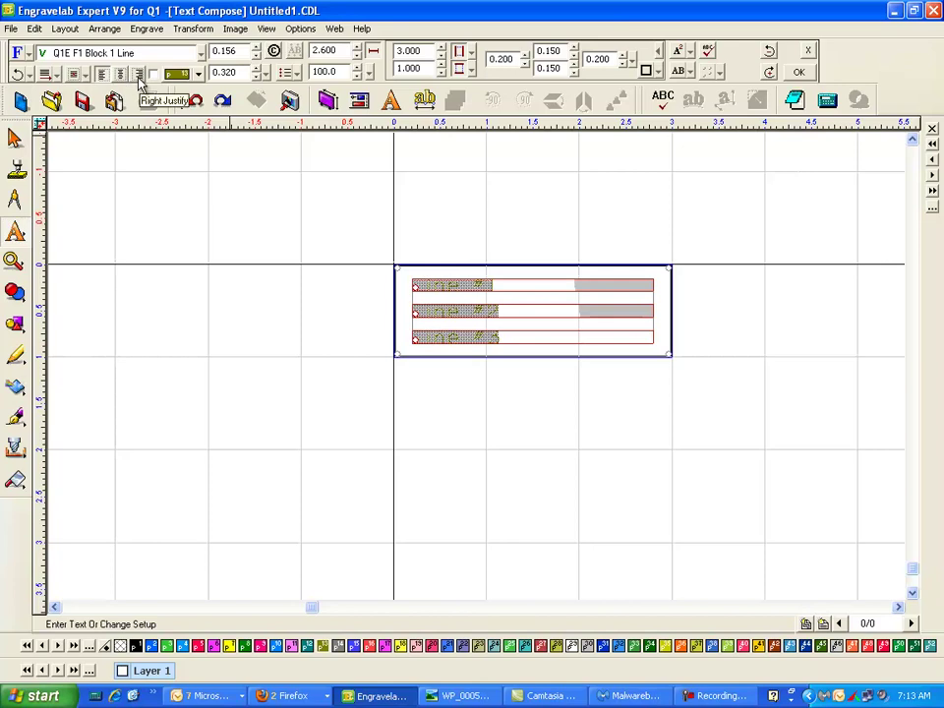
pyautogui.click(139, 75)
pyautogui.click(120, 74)
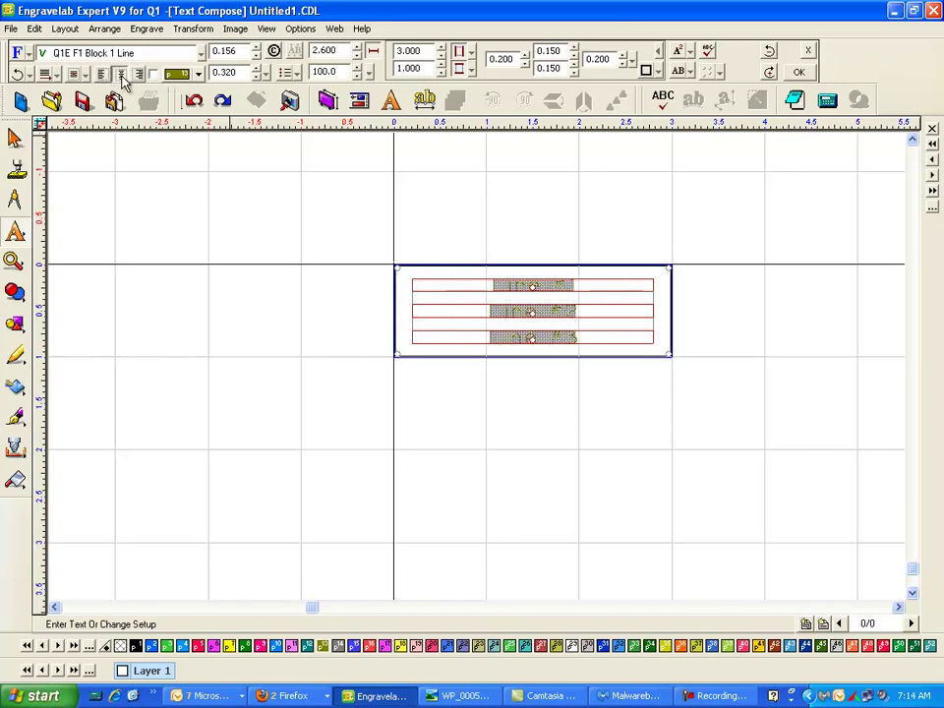
pyautogui.click(584, 343)
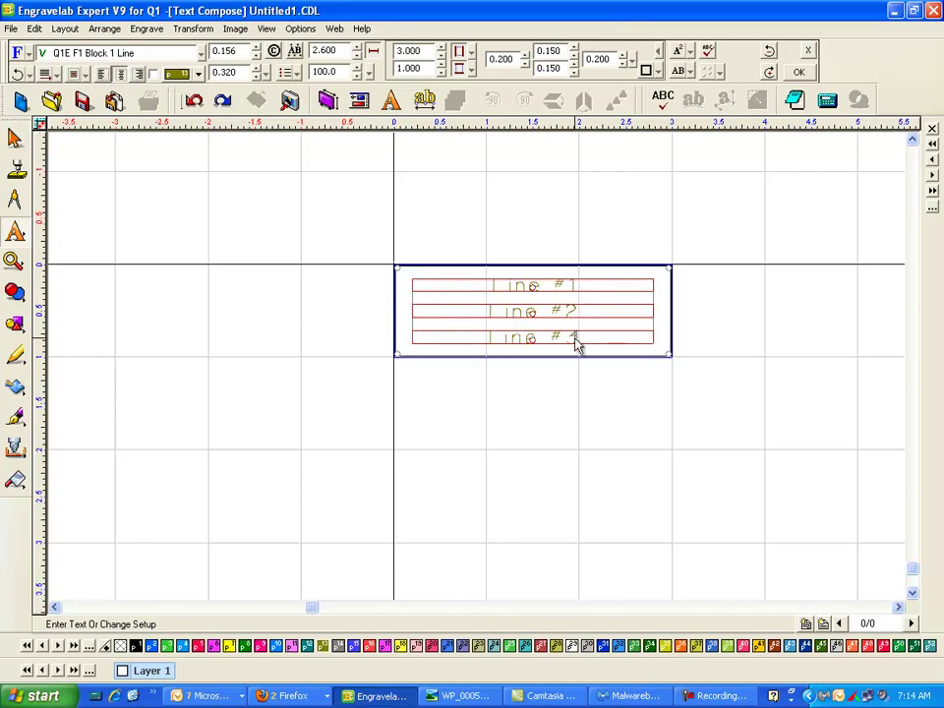
# Step: Left-justify only the "Line #3" text and finish composing the paragraph
pyautogui.moveTo(575, 340); pyautogui.dragTo(485, 335)
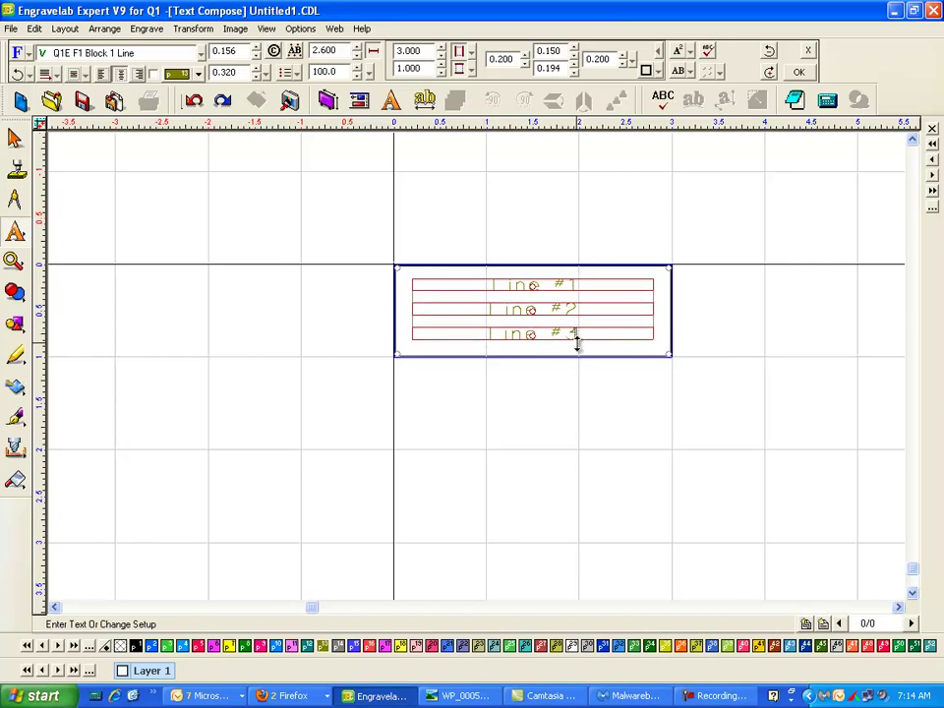
pyautogui.hotkey('shift', 'Home')
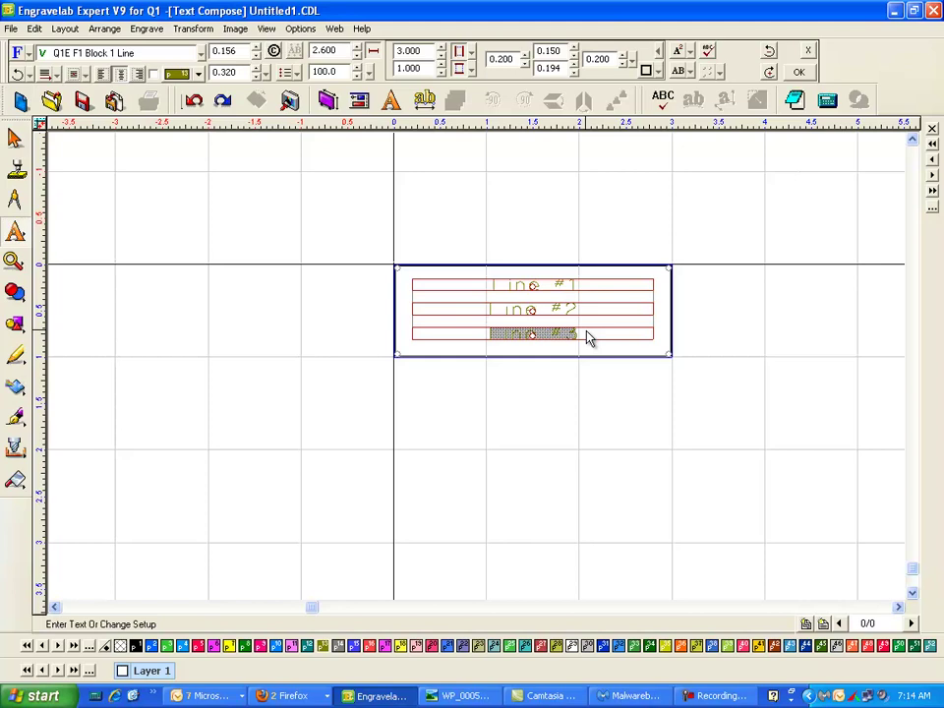
pyautogui.click(104, 76)
pyautogui.click(527, 206)
pyautogui.click(629, 175)
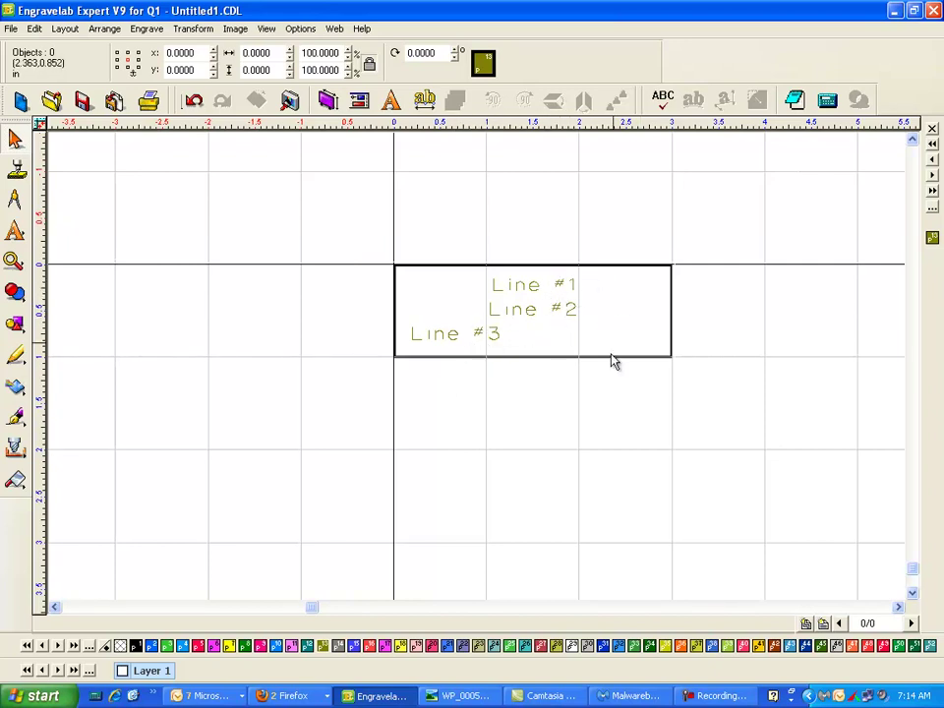
pyautogui.click(101, 30)
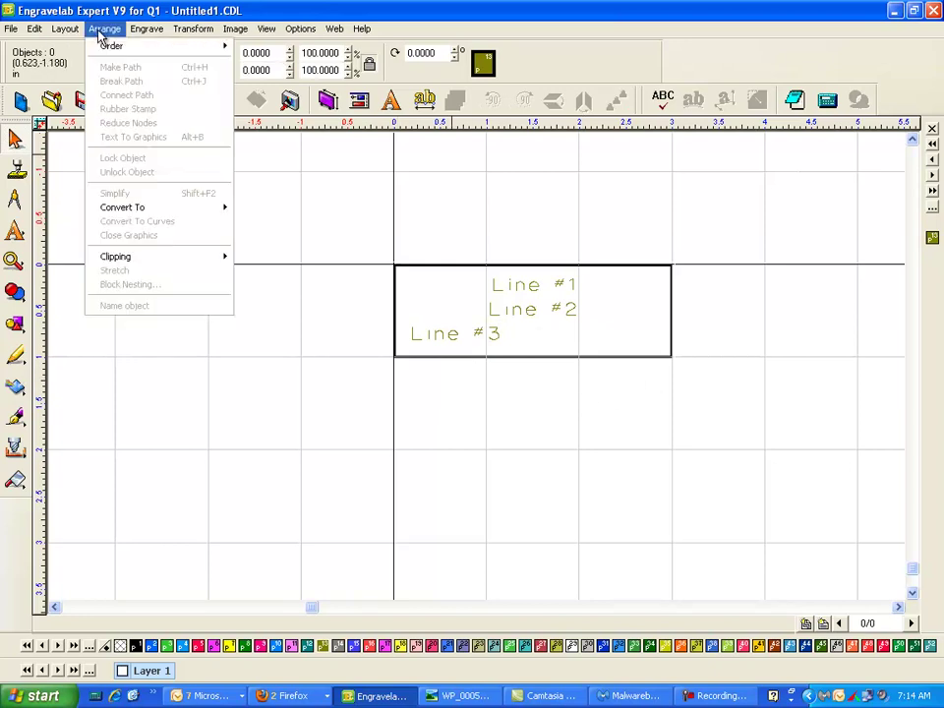
pyautogui.moveTo(71, 32)
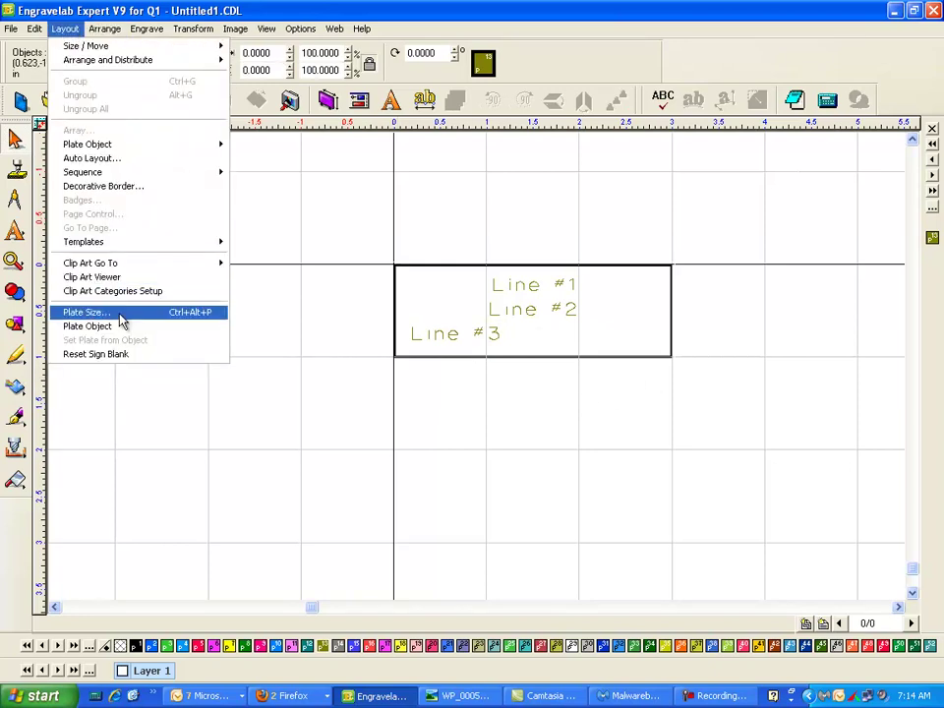
pyautogui.click(324, 197)
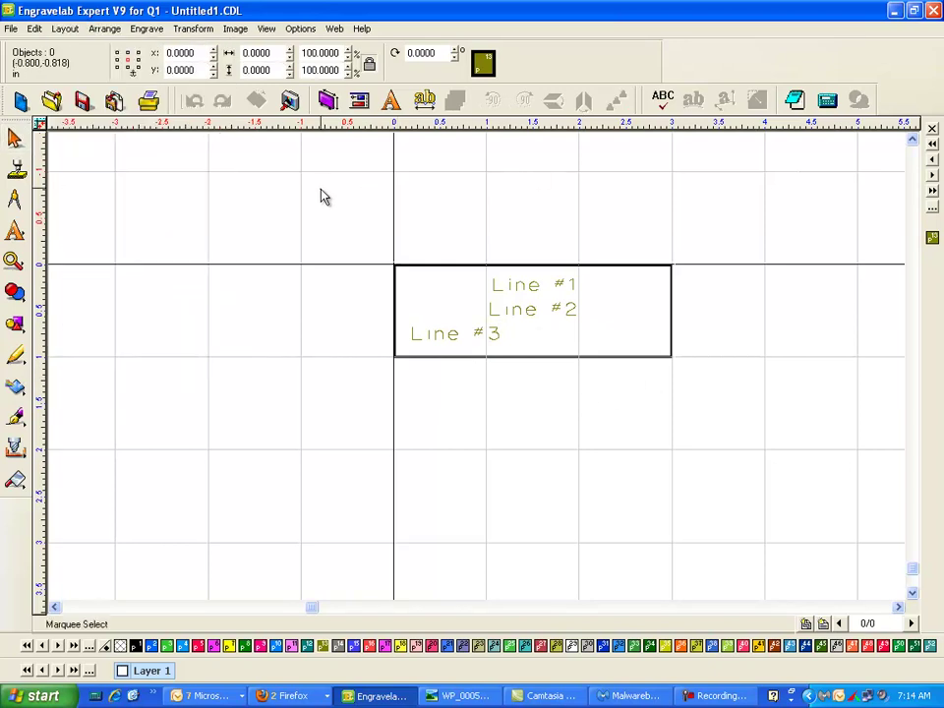
# Step: Select the three-line paragraph and calculate .156 divided by 8 in MiniCalc
pyautogui.click(537, 284)
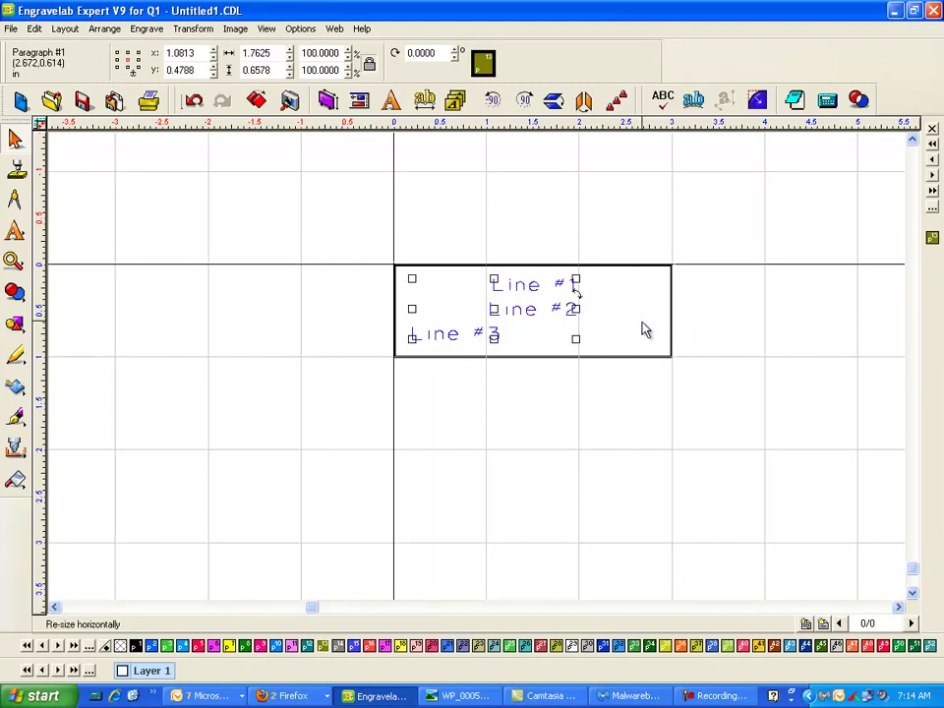
pyautogui.click(96, 698)
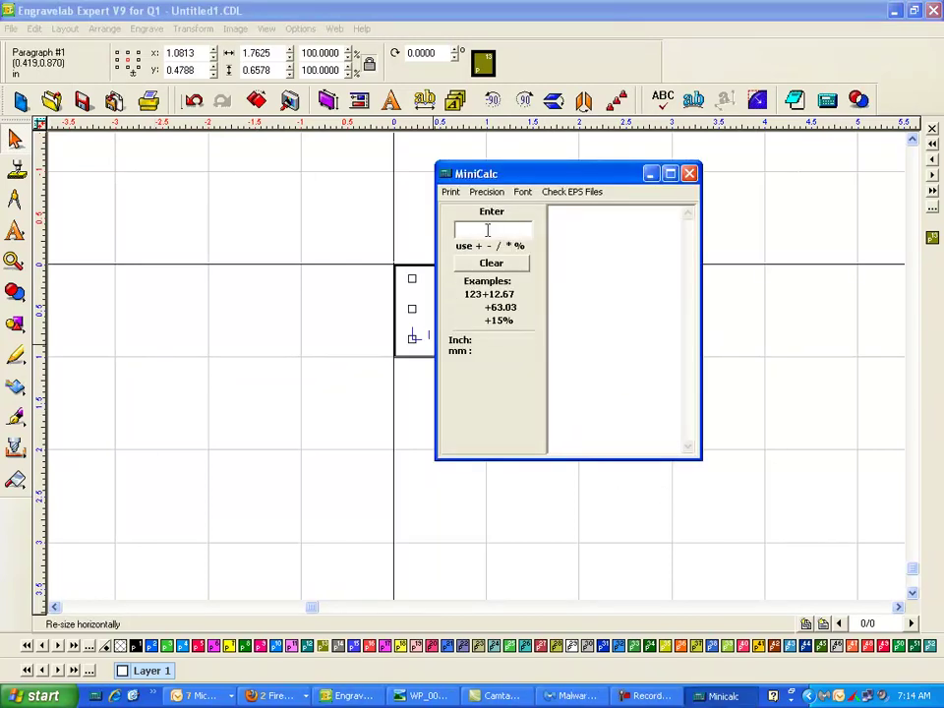
pyautogui.write('.156')
pyautogui.press('Return')
pyautogui.write('/ 8')
pyautogui.press('Return')
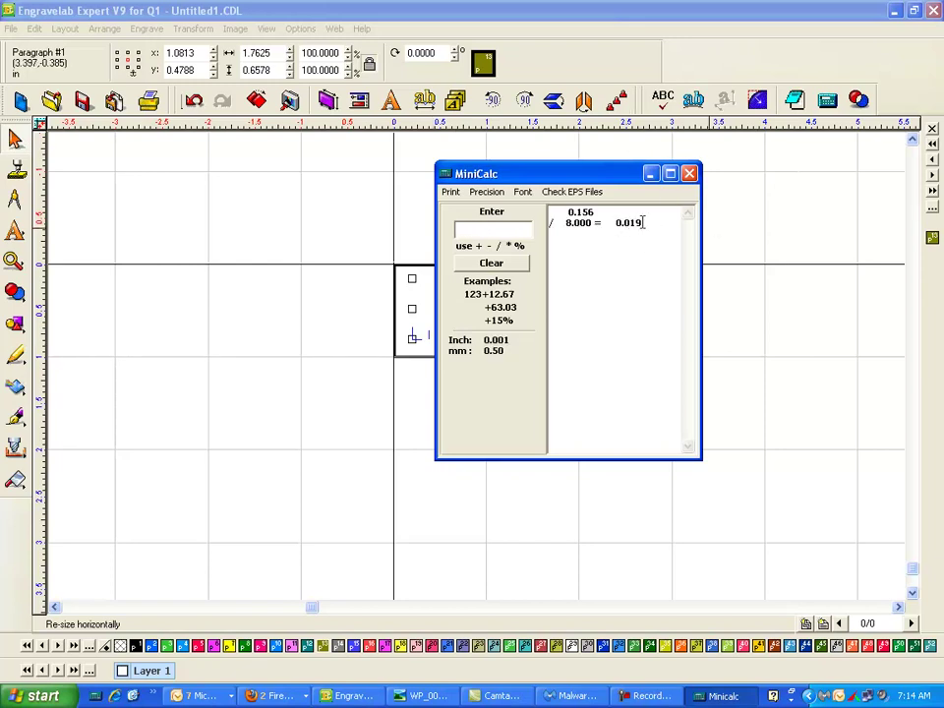
pyautogui.click(692, 176)
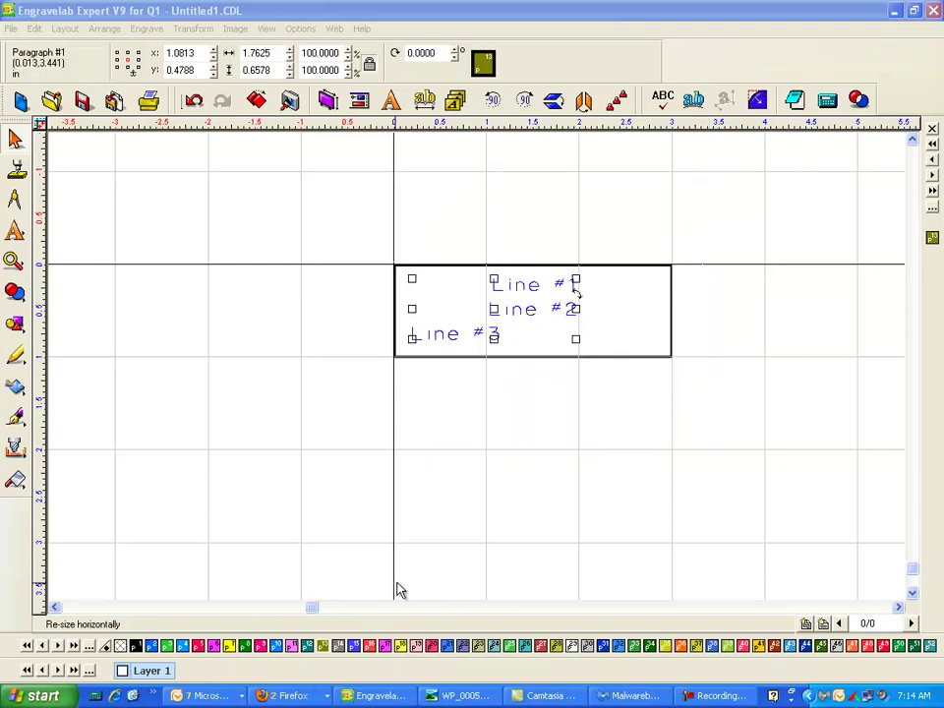
# Step: Assign palette colour 20 to the selected three-line paragraph and deselect it
pyautogui.click(432, 646)
pyautogui.click(492, 534)
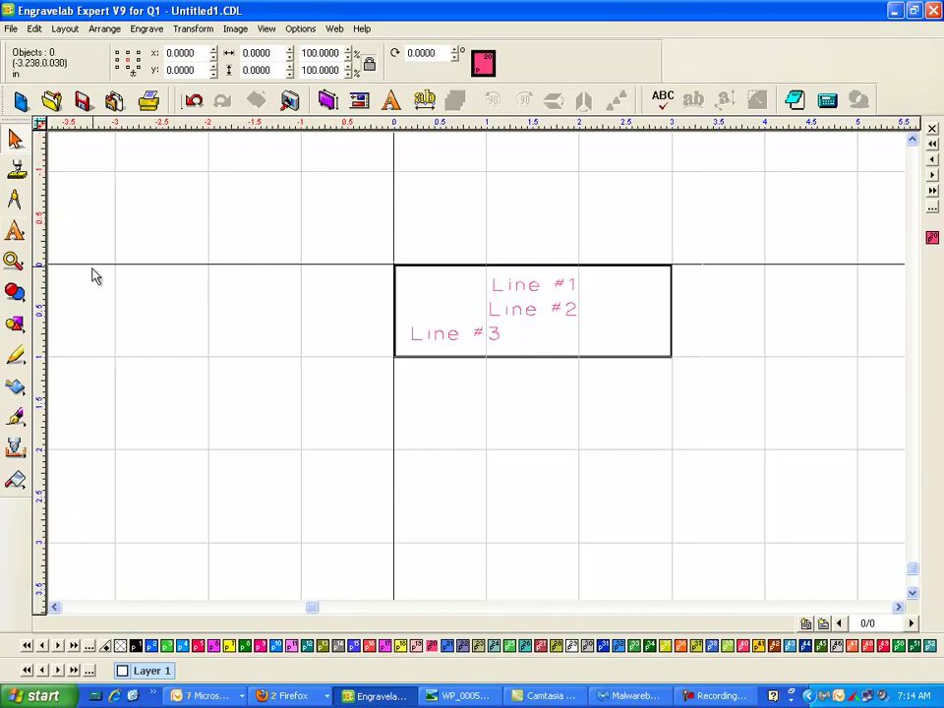
# Step: Add the text note ".020 c" outside the plate and move it just left of the plate, level with "Line #1"
pyautogui.click(15, 229)
pyautogui.click(274, 244)
pyautogui.click(276, 234)
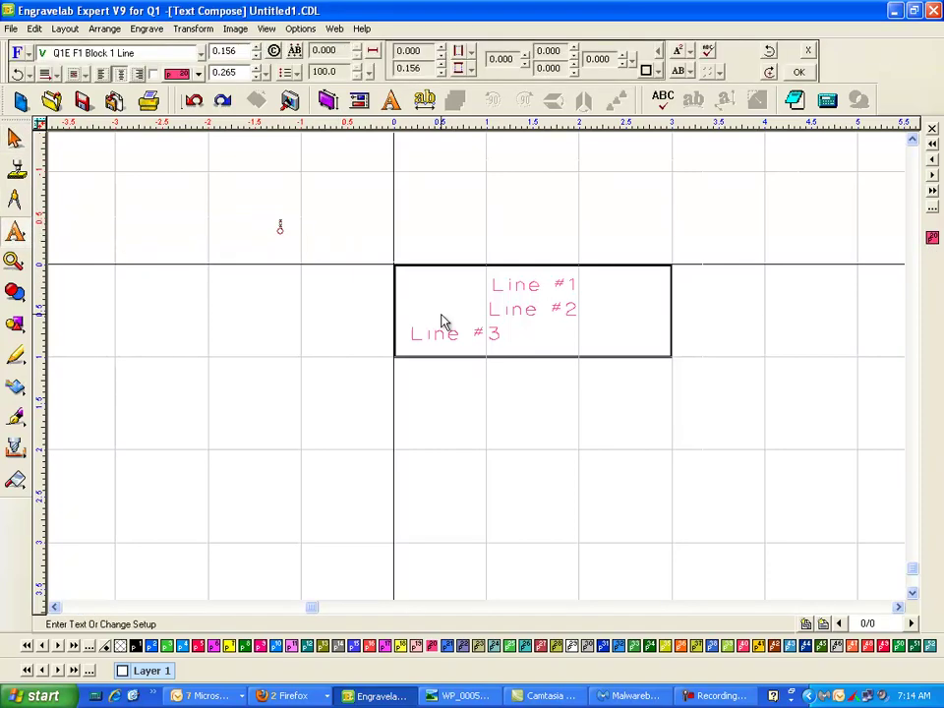
pyautogui.write('(020) 6')
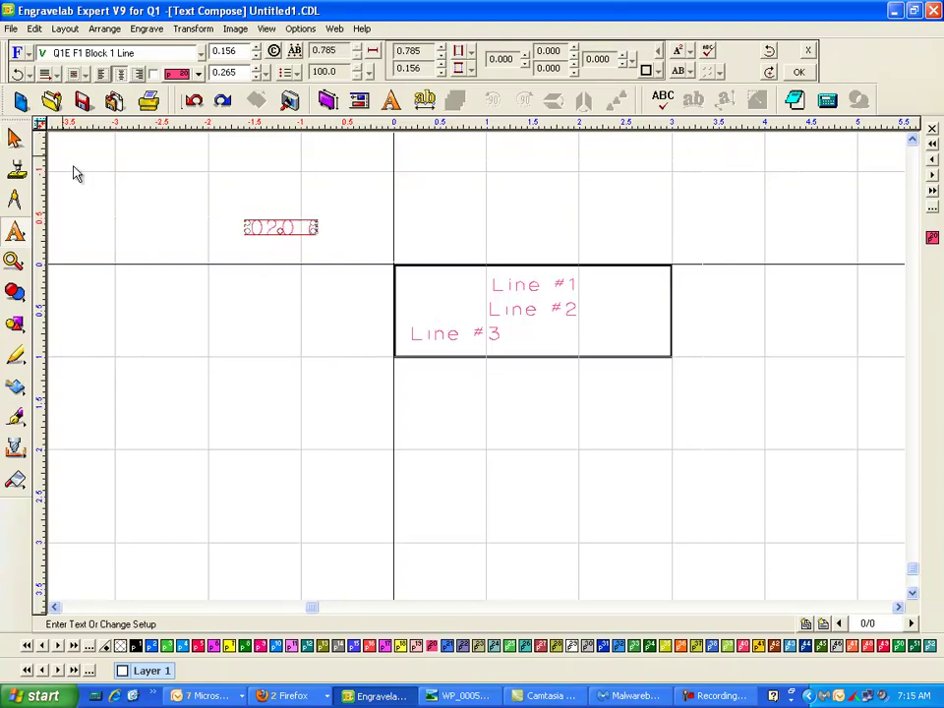
pyautogui.press('Escape')
pyautogui.click(281, 227)
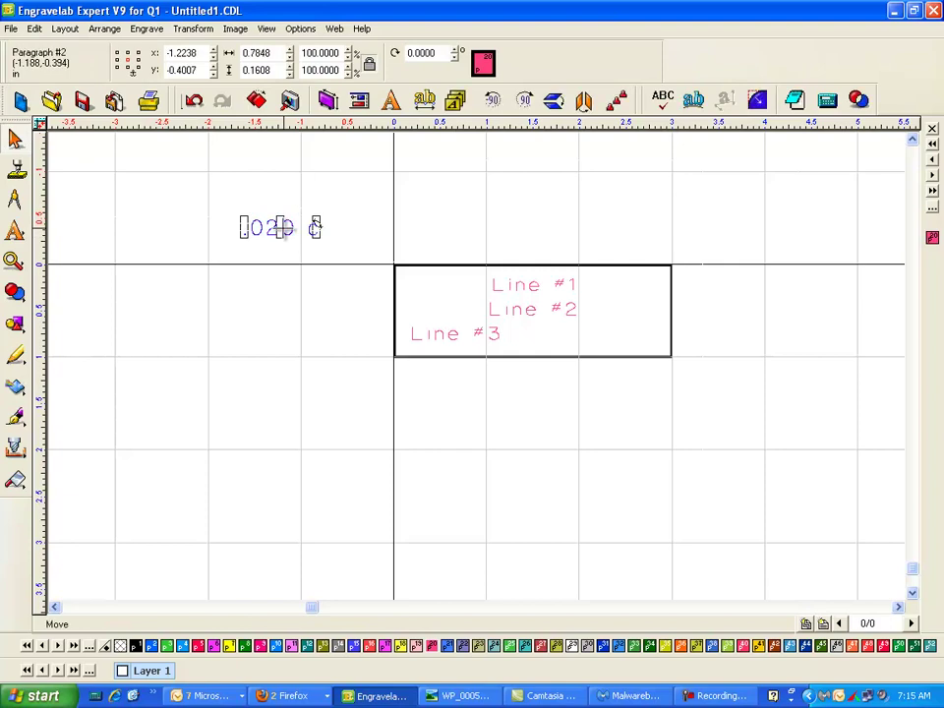
pyautogui.moveTo(281, 228); pyautogui.dragTo(327, 299)
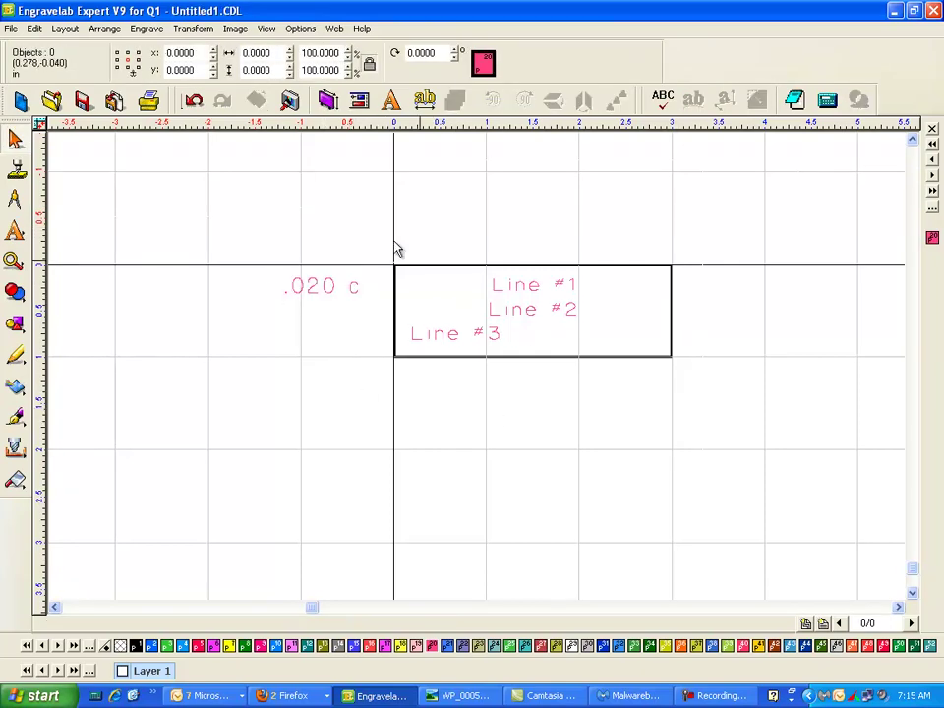
# Step: Create a plate object matching the plate outline, assign it palette colour 13, and select it together with the three-line text
pyautogui.click(76, 33)
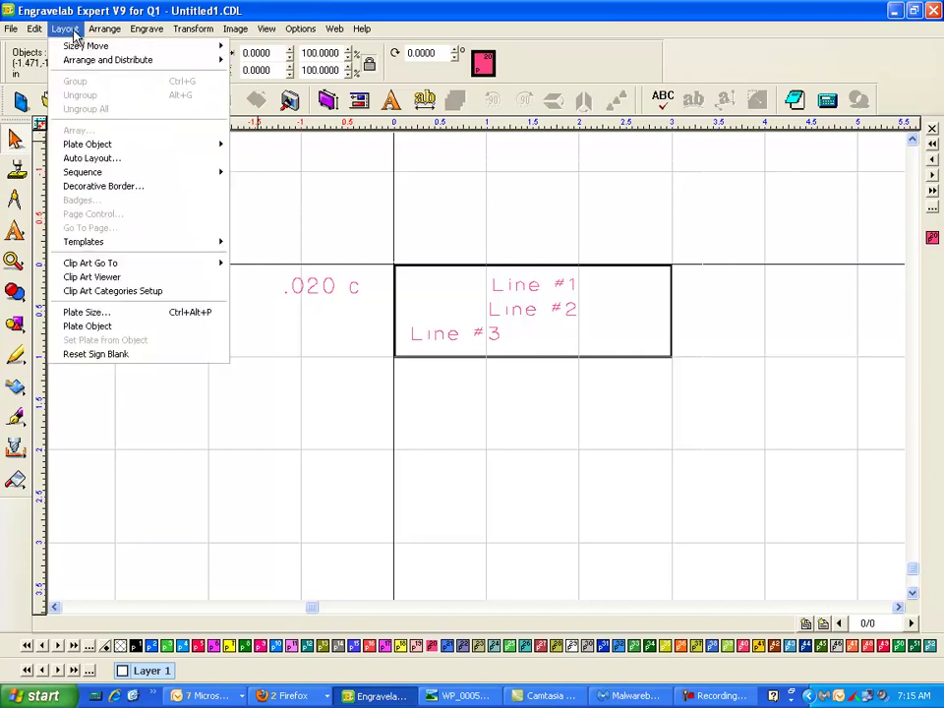
pyautogui.click(100, 36)
pyautogui.moveTo(65, 28)
pyautogui.click(116, 326)
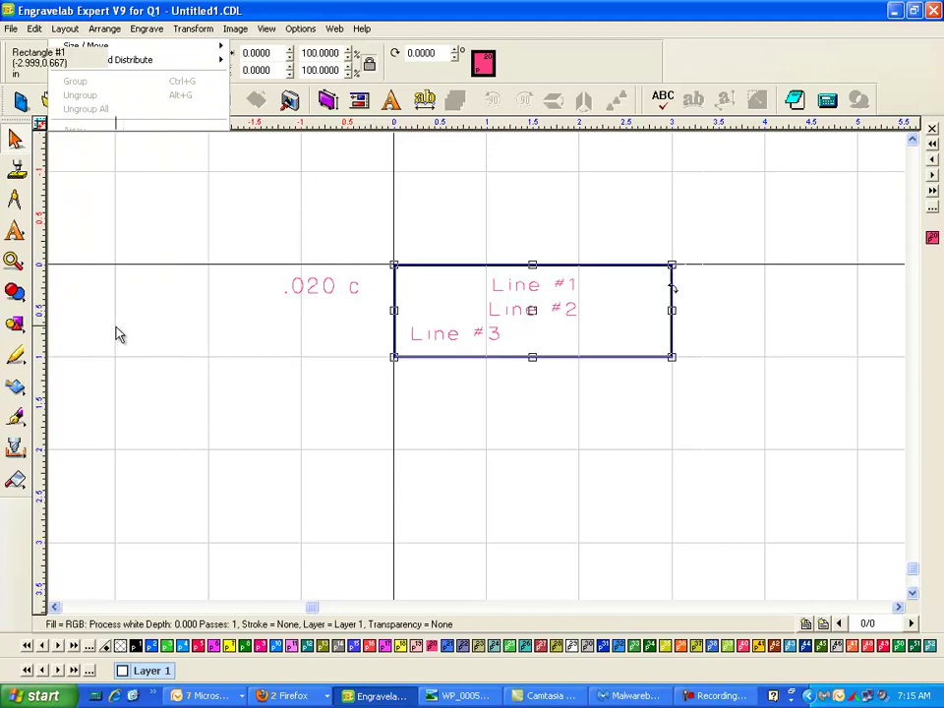
pyautogui.click(323, 645)
pyautogui.click(681, 401)
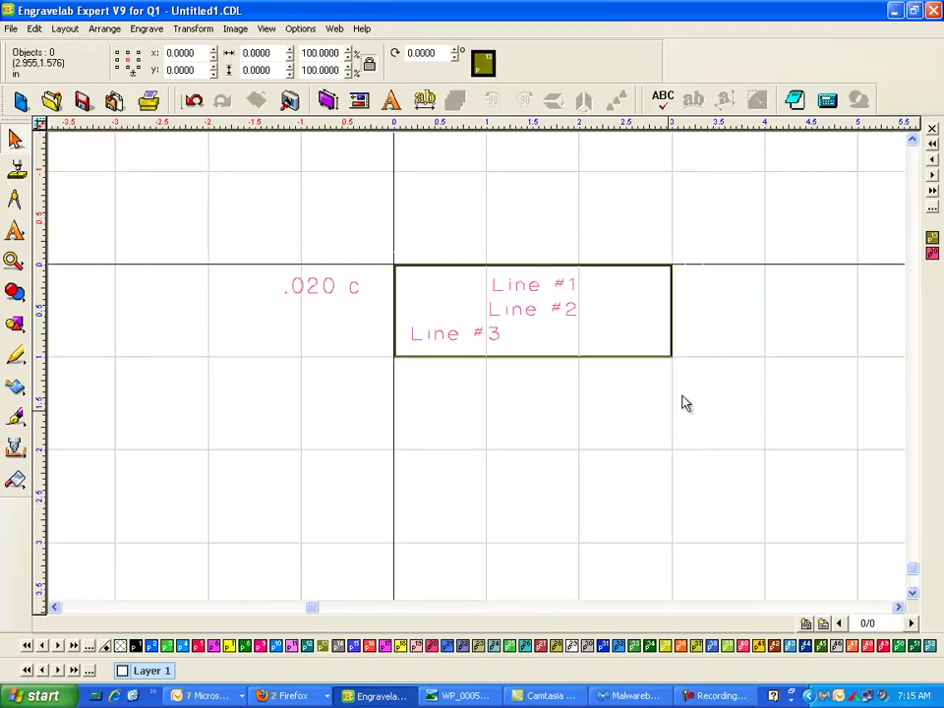
pyautogui.click(672, 313)
pyautogui.click(757, 425)
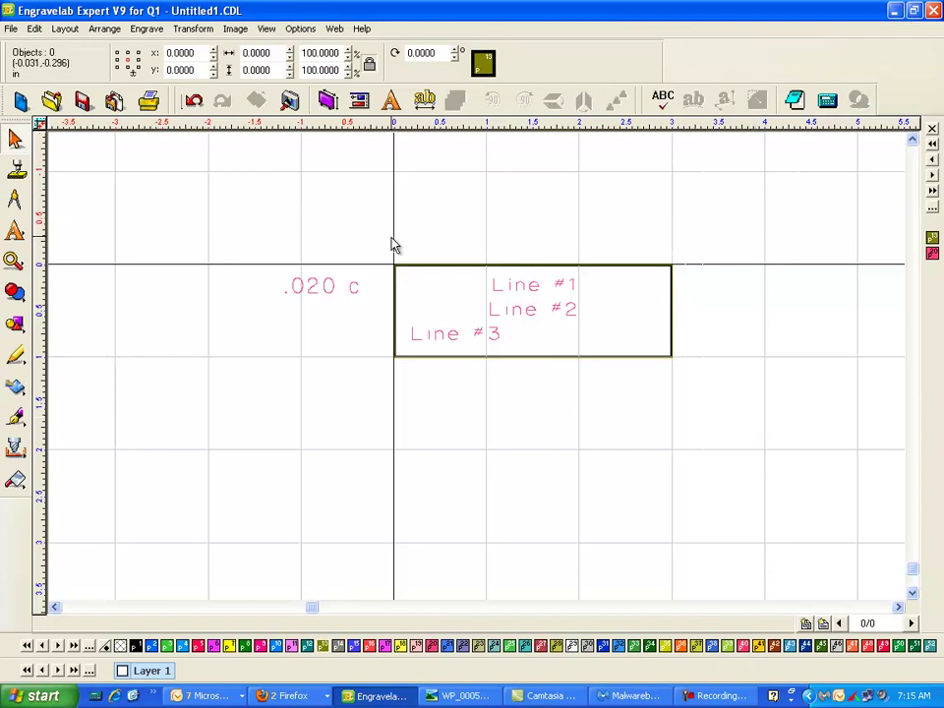
pyautogui.moveTo(393, 247); pyautogui.dragTo(802, 426)
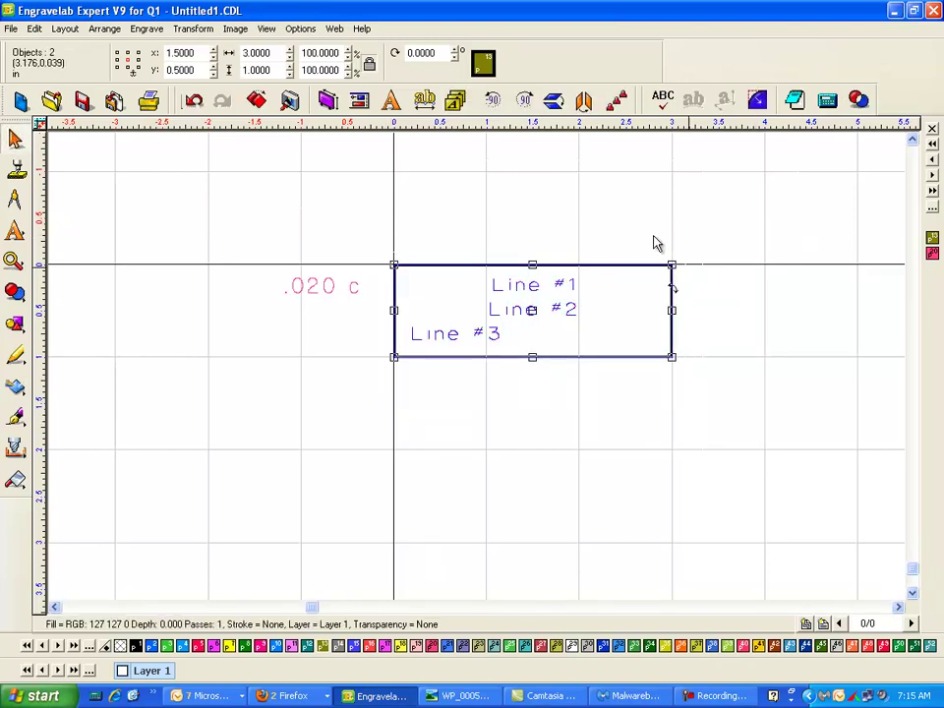
pyautogui.click(457, 103)
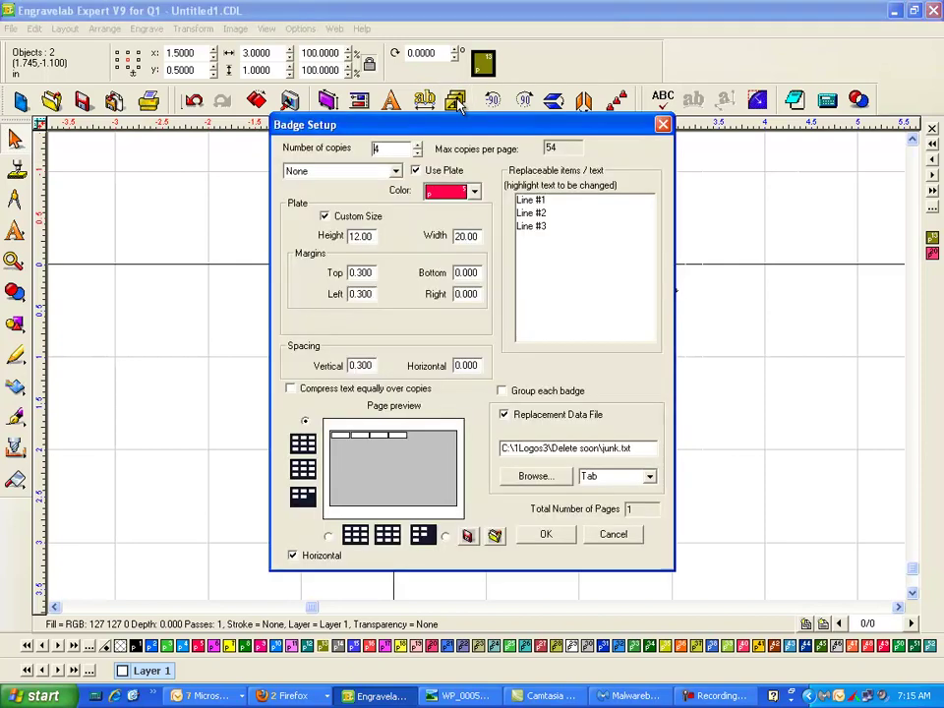
pyautogui.click(537, 204)
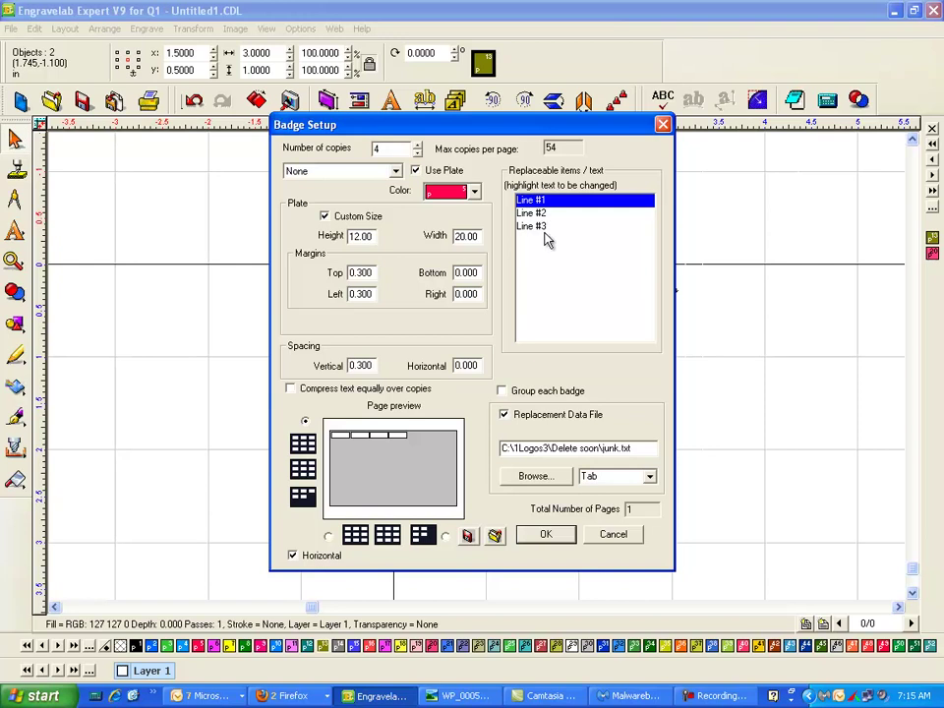
pyautogui.click(544, 227)
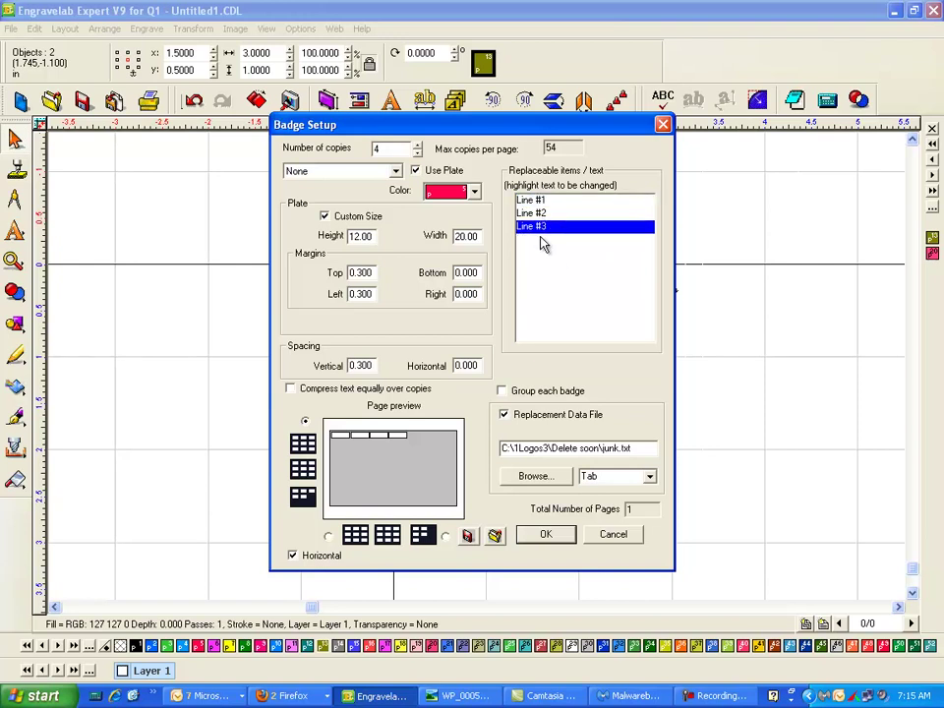
pyautogui.click(540, 203)
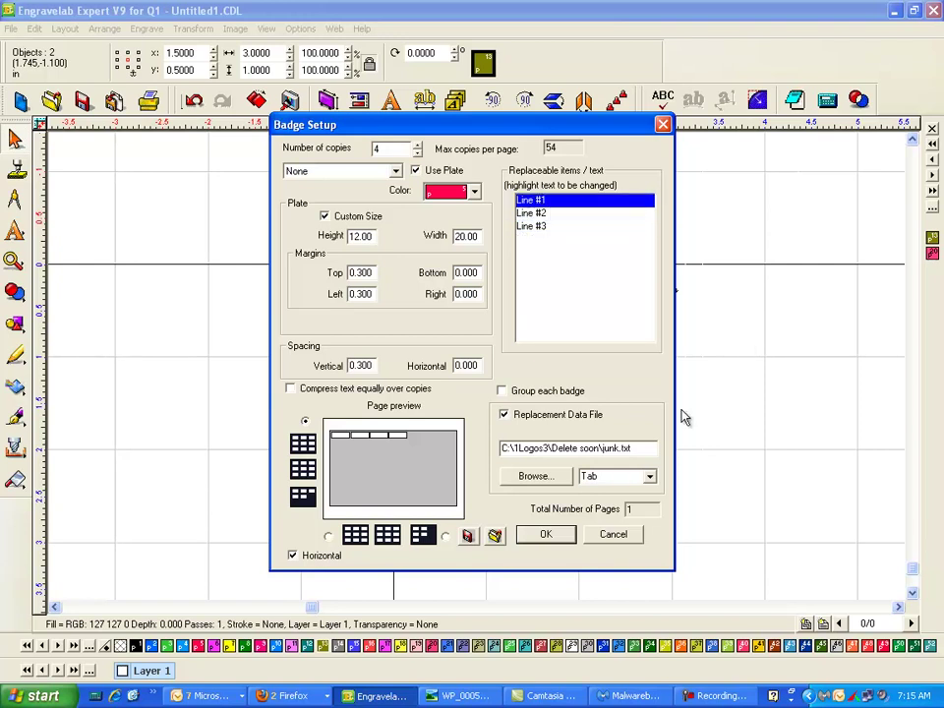
pyautogui.click(620, 535)
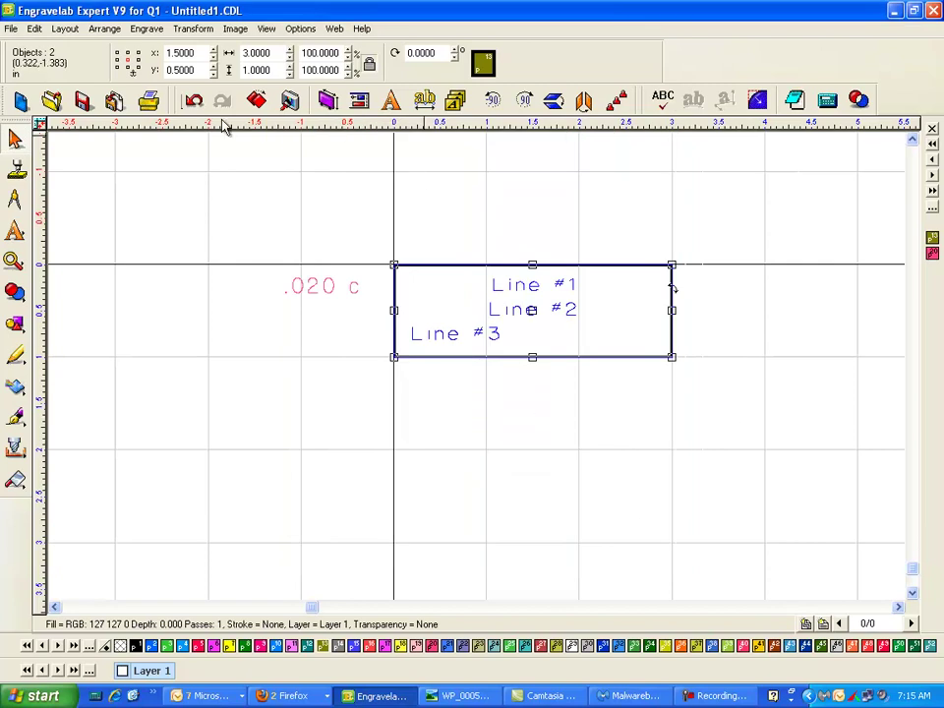
# Step: Set up badges for the selected plate and text with 2 copies on a custom plate 12 high and 12 wide
pyautogui.click(457, 100)
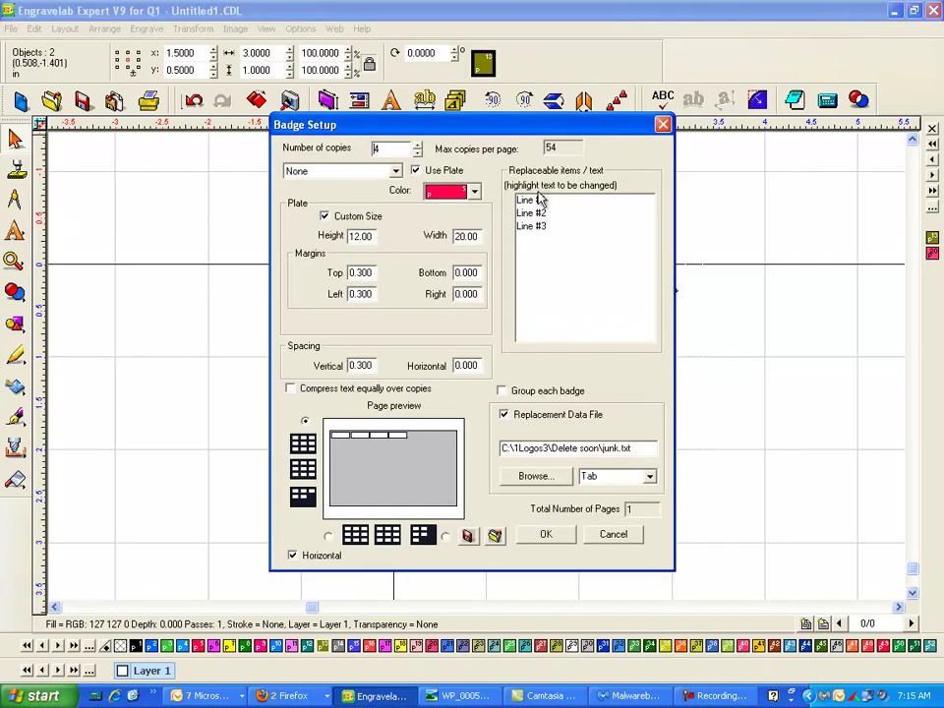
pyautogui.click(419, 155)
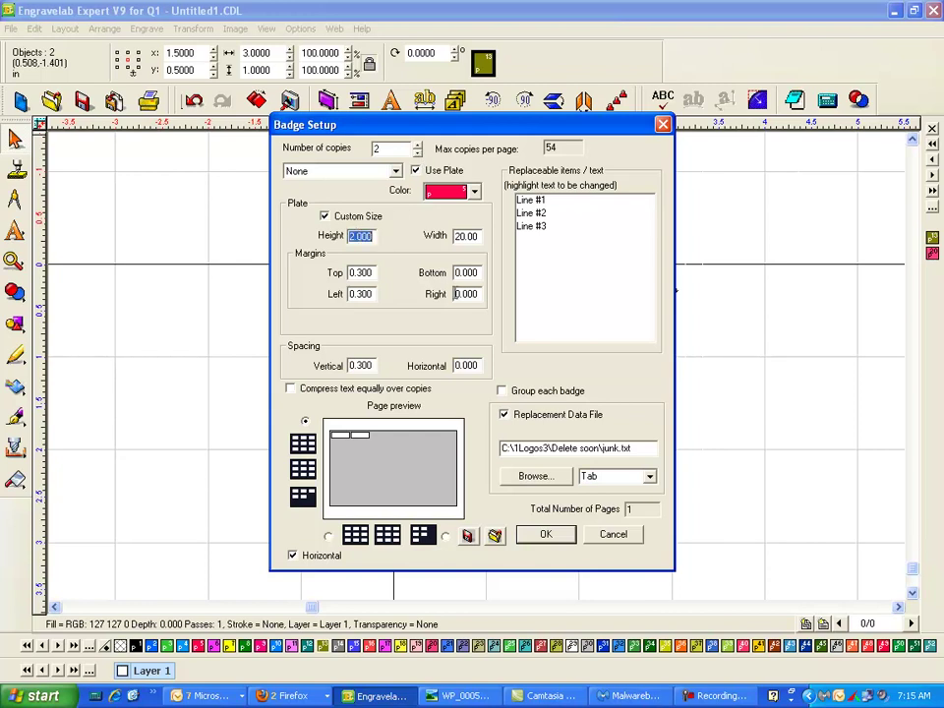
pyautogui.doubleClick(467, 237)
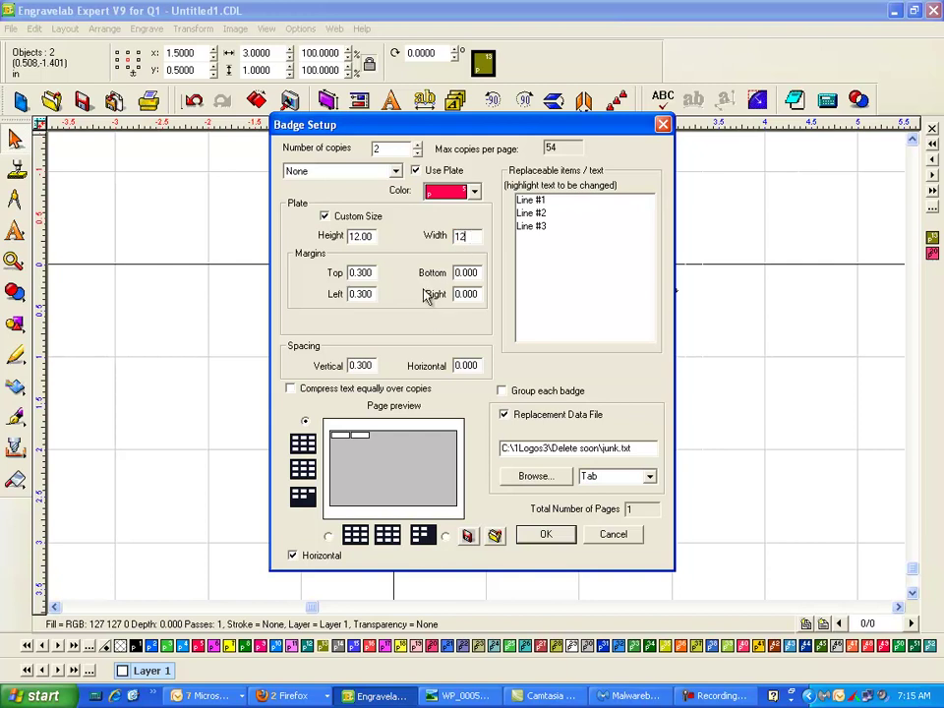
# Step: Set the badge layout's bottom margin to .3 and enter a new right margin
pyautogui.click(363, 273)
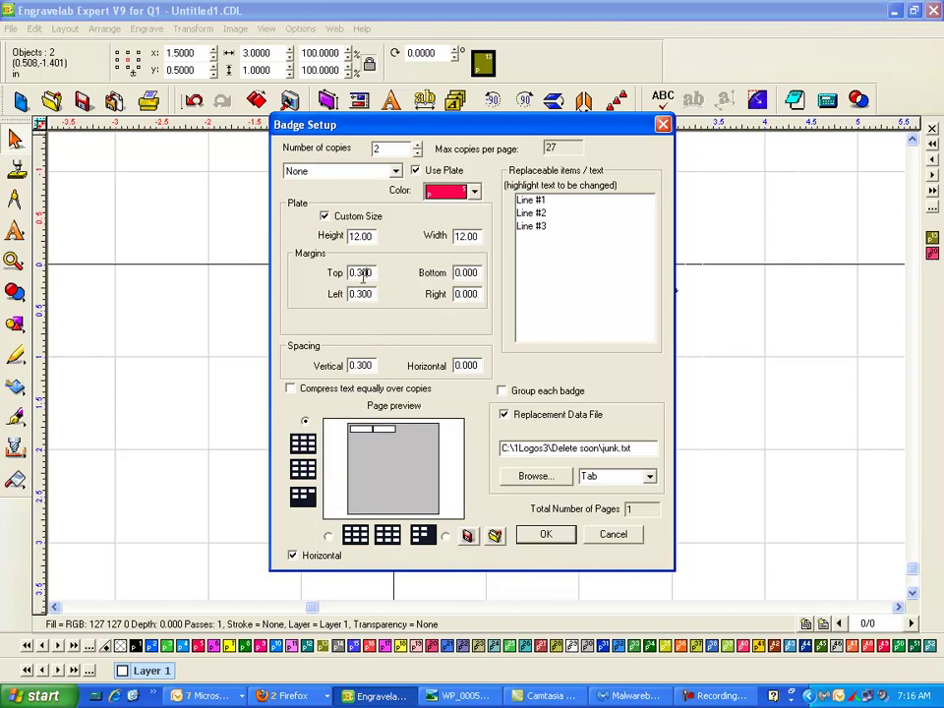
pyautogui.doubleClick(467, 275)
pyautogui.press('BackSpace')
pyautogui.write('.3')
pyautogui.doubleClick(464, 296)
pyautogui.press('BackSpace')
pyautogui.click(473, 272)
# Step: Set the horizontal badge spacing to 0.2, review the vertical spacing, and generate the badge copies
pyautogui.doubleClick(468, 366)
pyautogui.press('BackSpace')
pyautogui.click(366, 365)
pyautogui.click(547, 534)
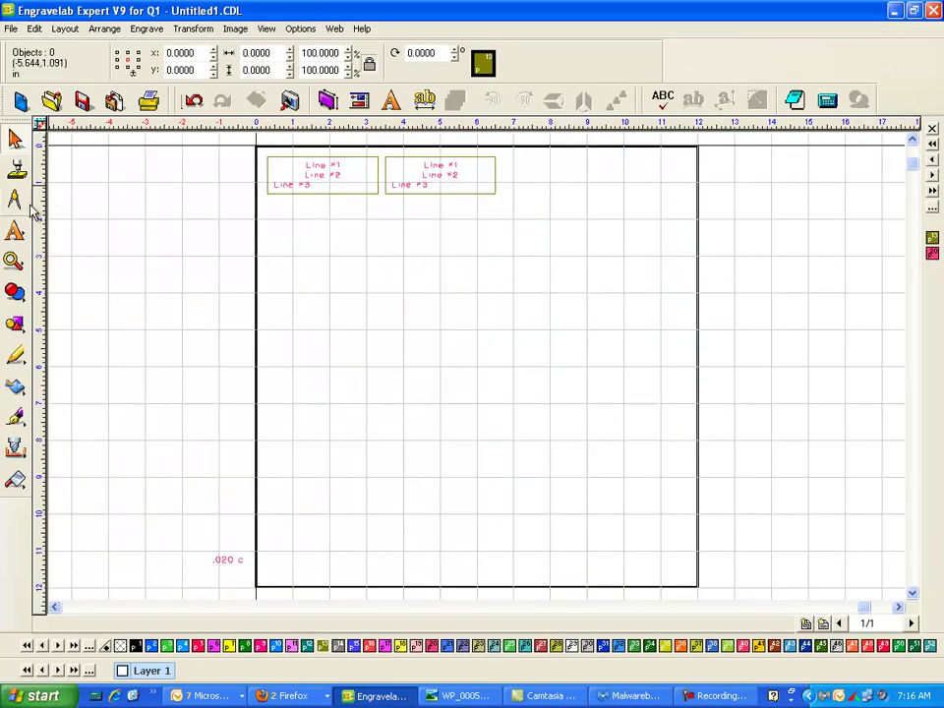
# Step: Isolate colour 20, select only the text of both badges, and restore all colours
pyautogui.click(14, 261)
pyautogui.click(59, 267)
pyautogui.moveTo(193, 104); pyautogui.dragTo(417, 189)
pyautogui.click(15, 141)
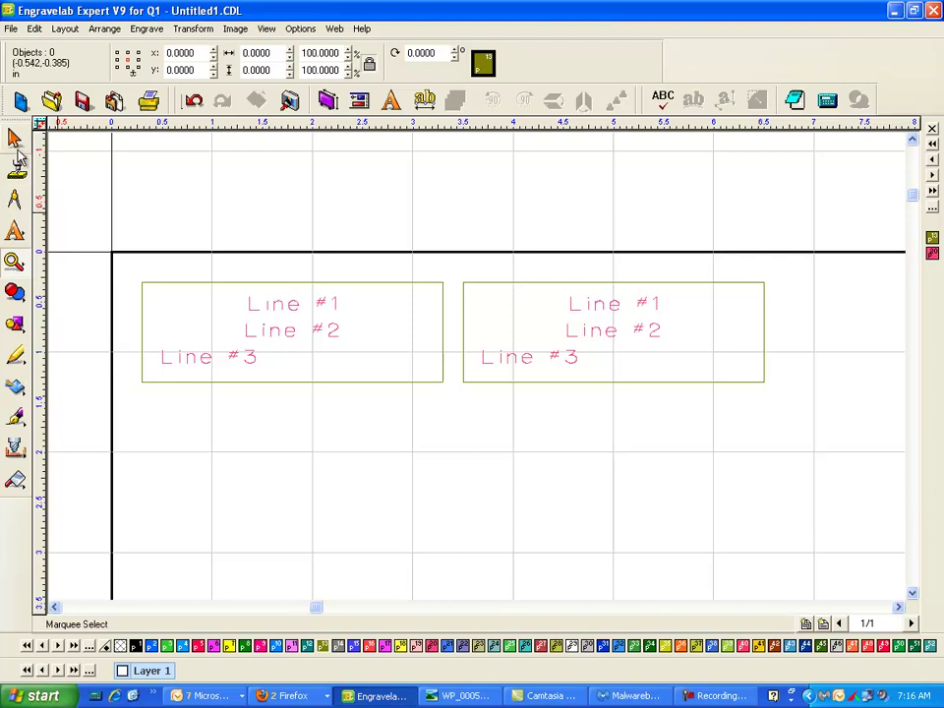
pyautogui.click(215, 288)
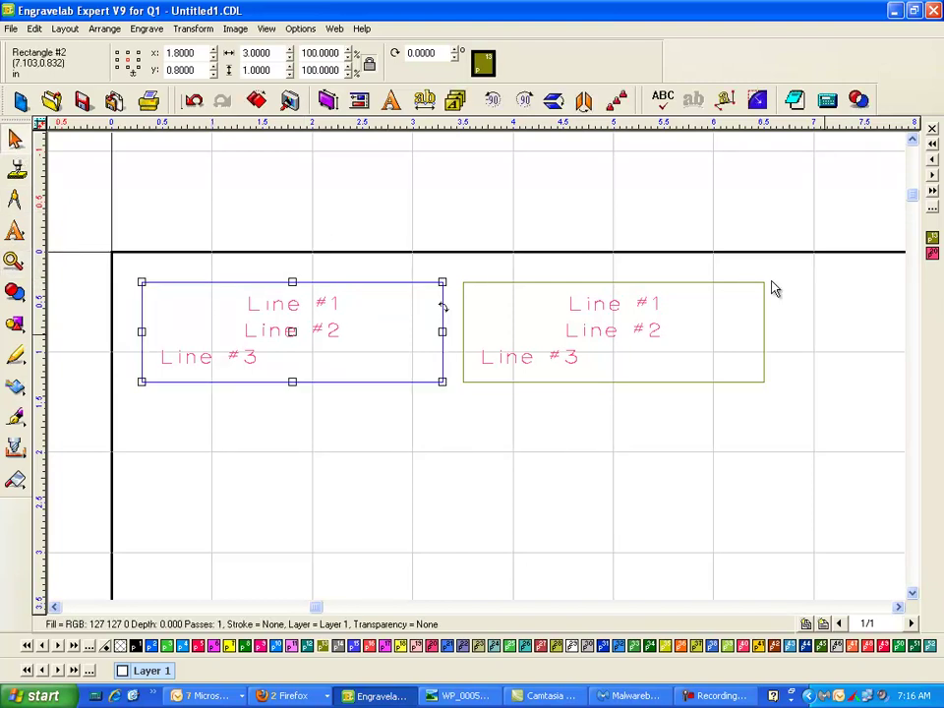
pyautogui.click(288, 329)
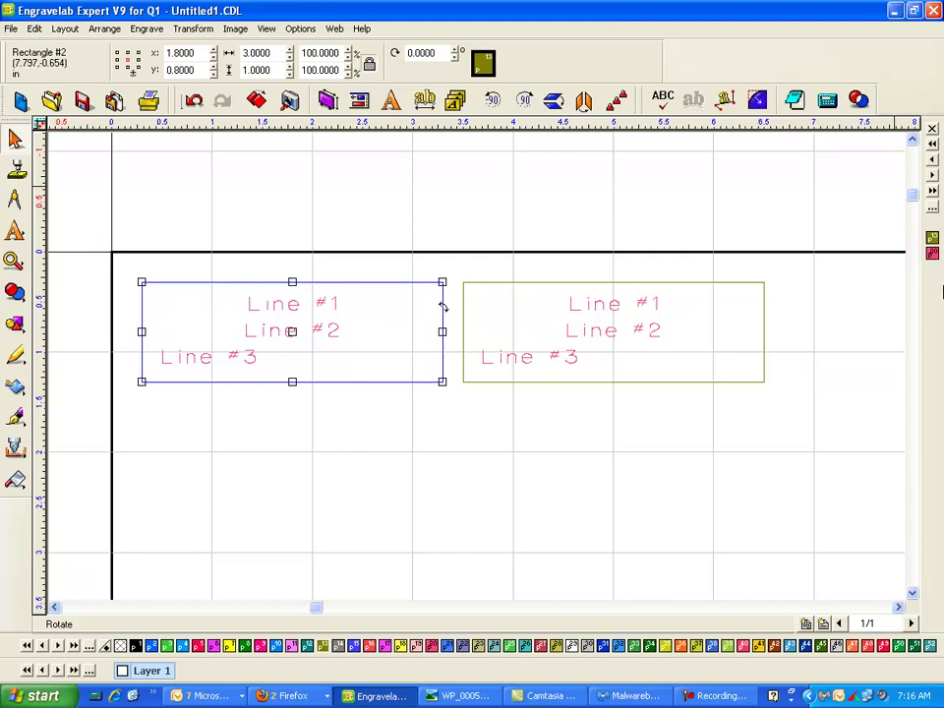
pyautogui.click(932, 252)
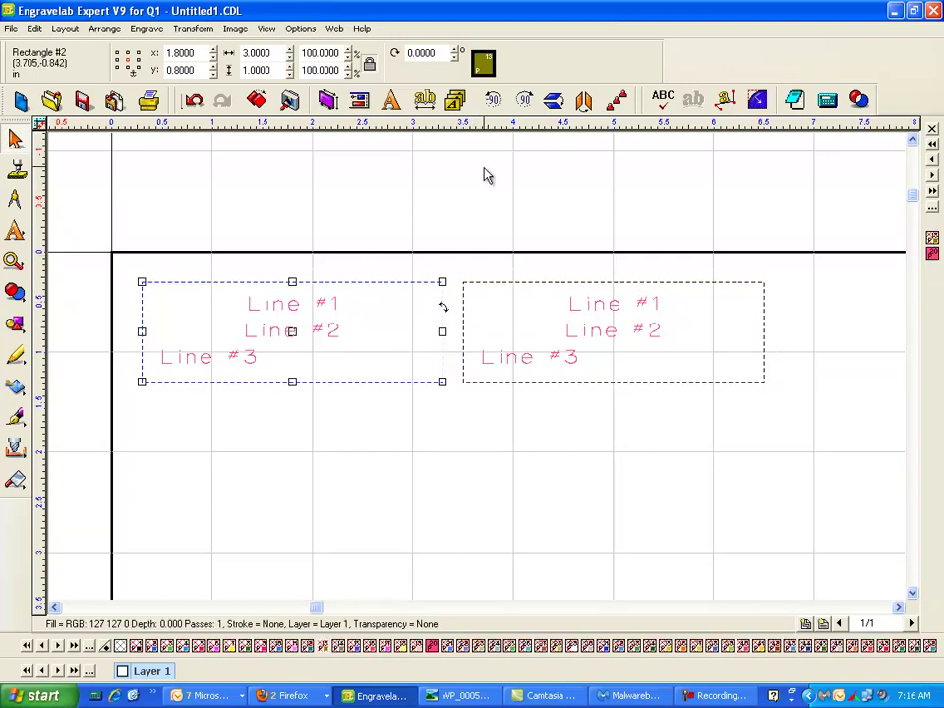
pyautogui.click(113, 191)
pyautogui.moveTo(113, 191); pyautogui.dragTo(900, 468)
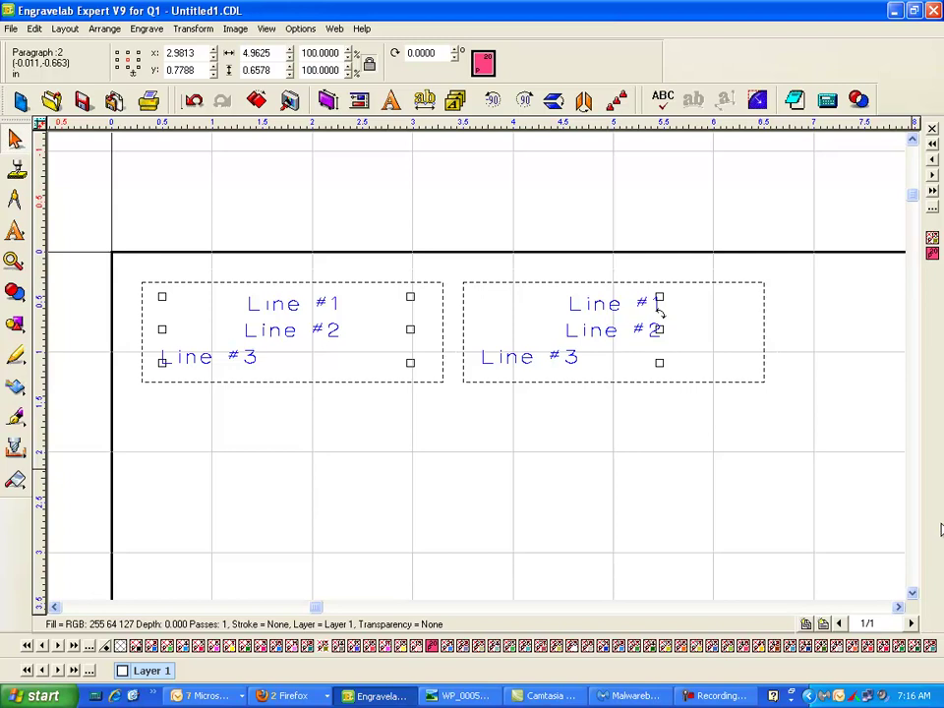
pyautogui.press('super')
pyautogui.press('Escape')
pyautogui.click(932, 254)
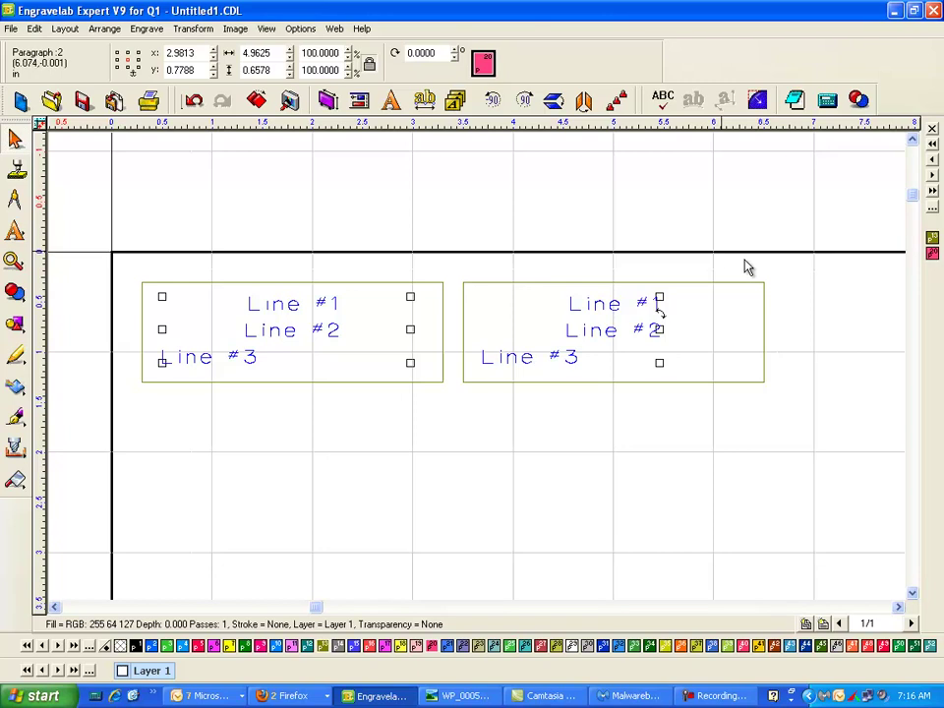
# Step: Start a Male tool path on both badge rectangles with the .062 End Mill and colour 60
pyautogui.click(764, 313)
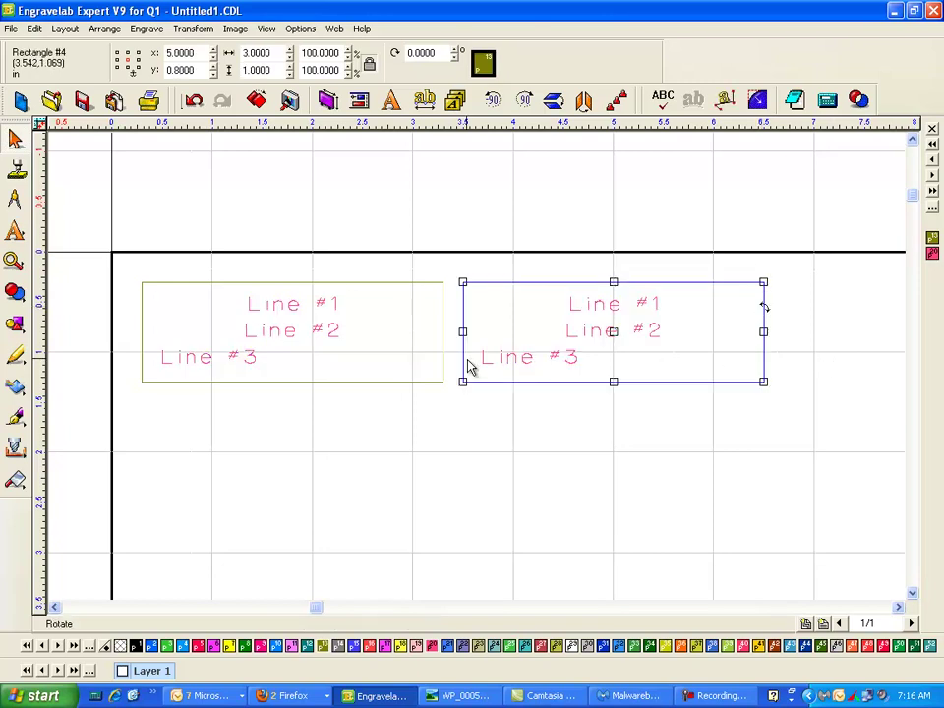
pyautogui.keyDown('shift'); pyautogui.click(444, 316); pyautogui.keyUp('shift')
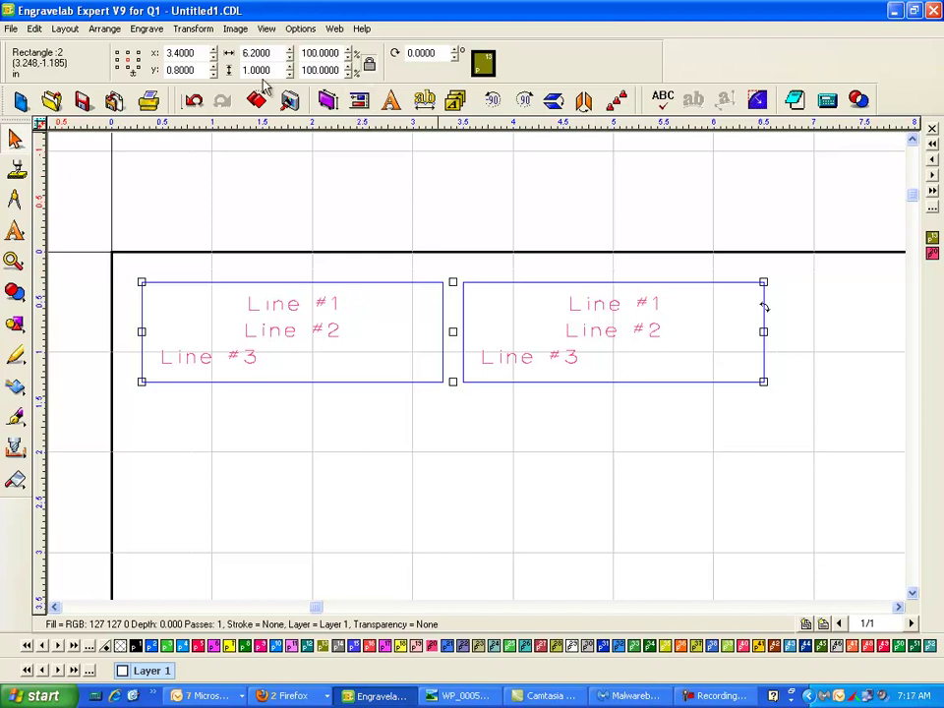
pyautogui.click(147, 30)
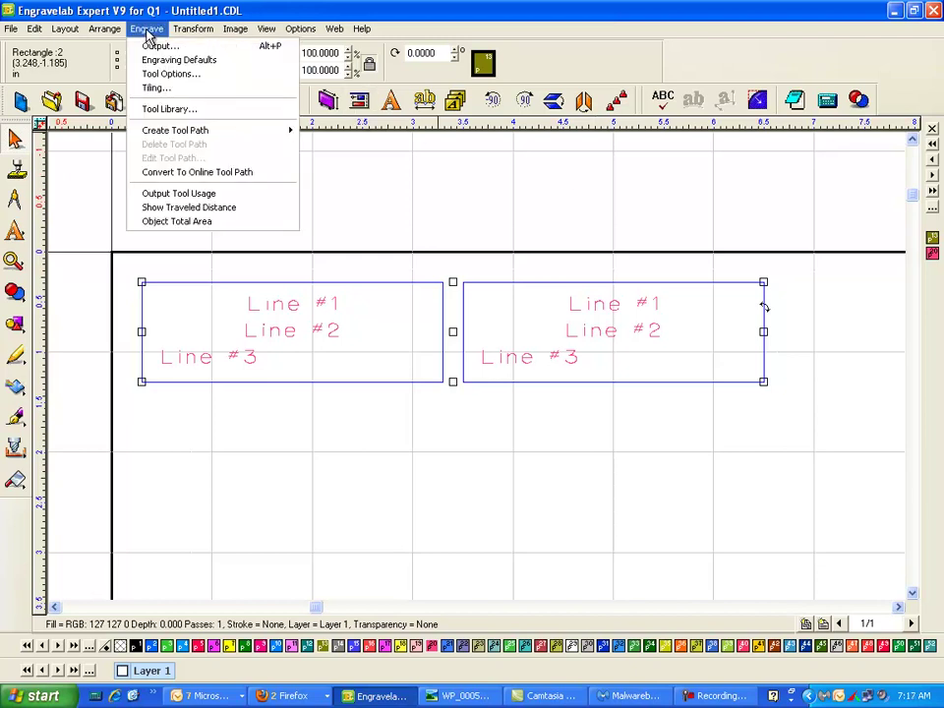
pyautogui.moveTo(194, 134)
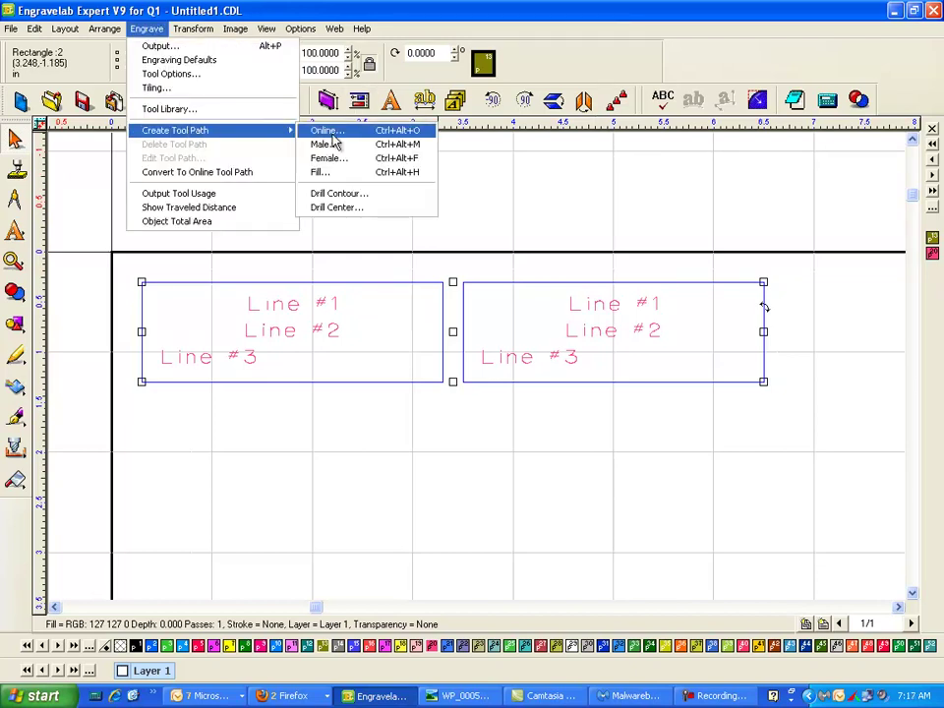
pyautogui.click(362, 148)
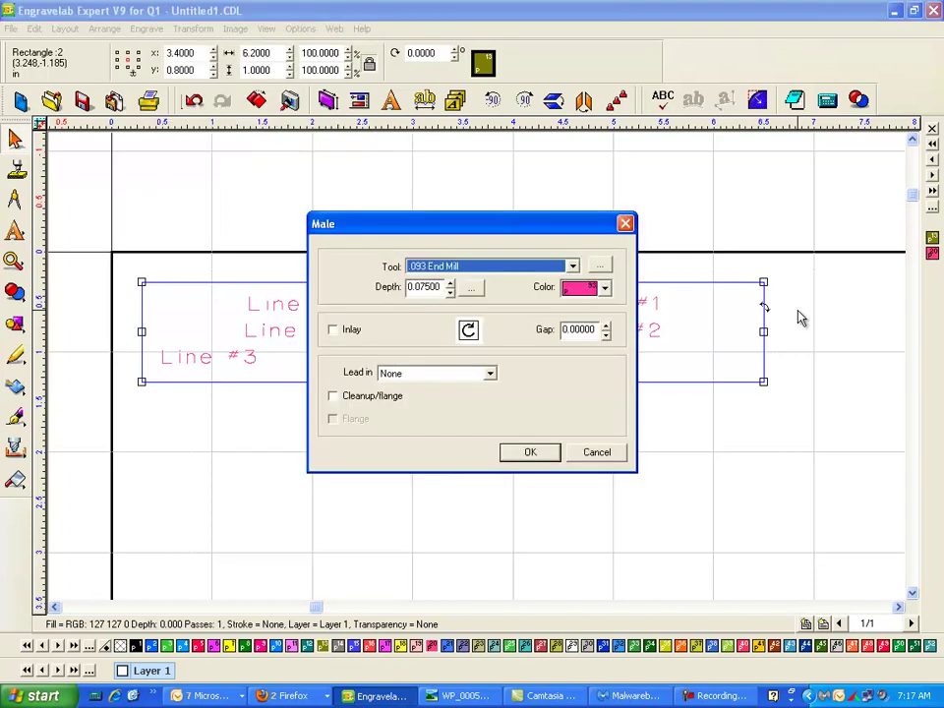
pyautogui.click(572, 266)
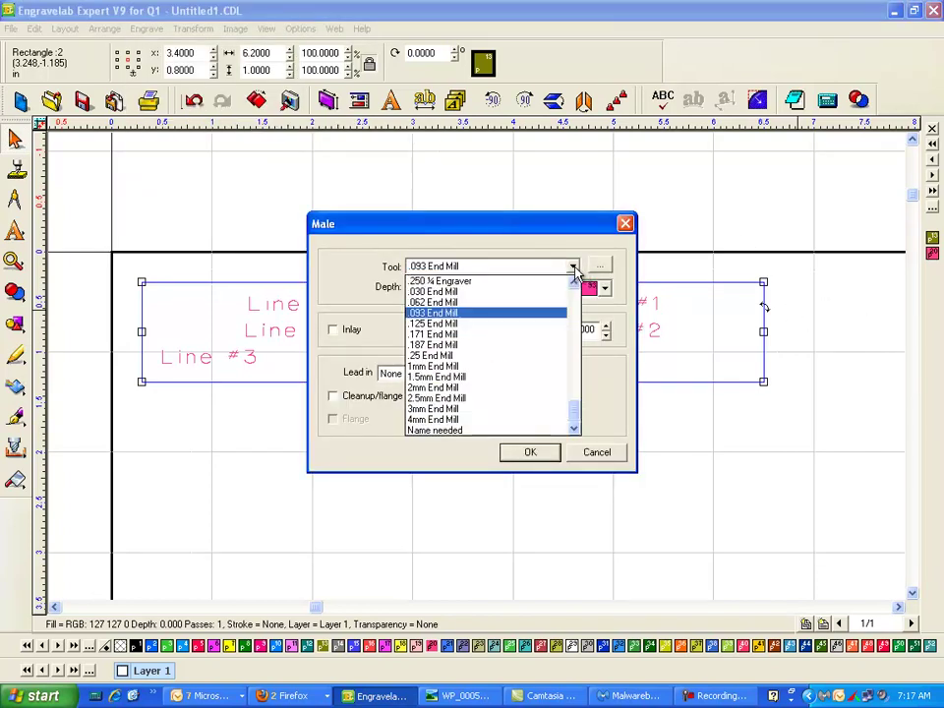
pyautogui.click(448, 302)
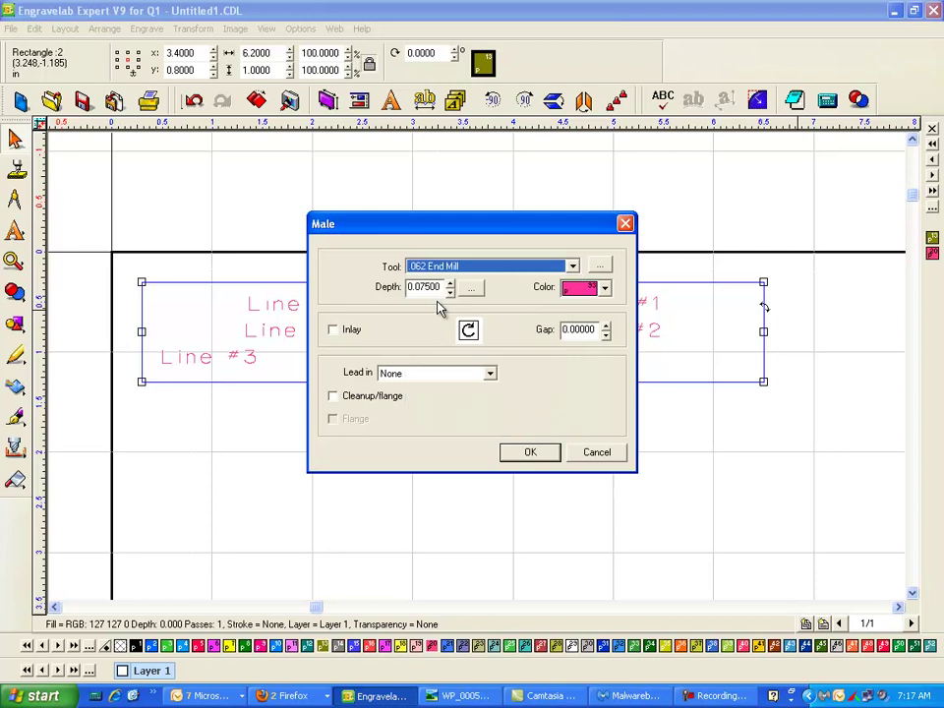
pyautogui.click(605, 288)
pyautogui.scroll(-9, 608, 349)
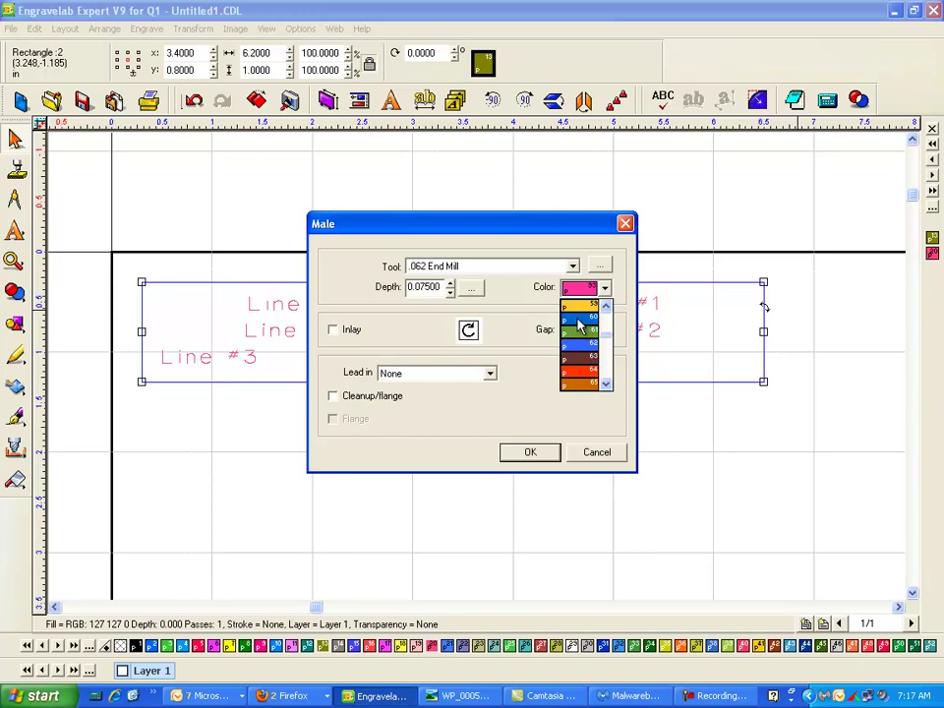
pyautogui.click(587, 321)
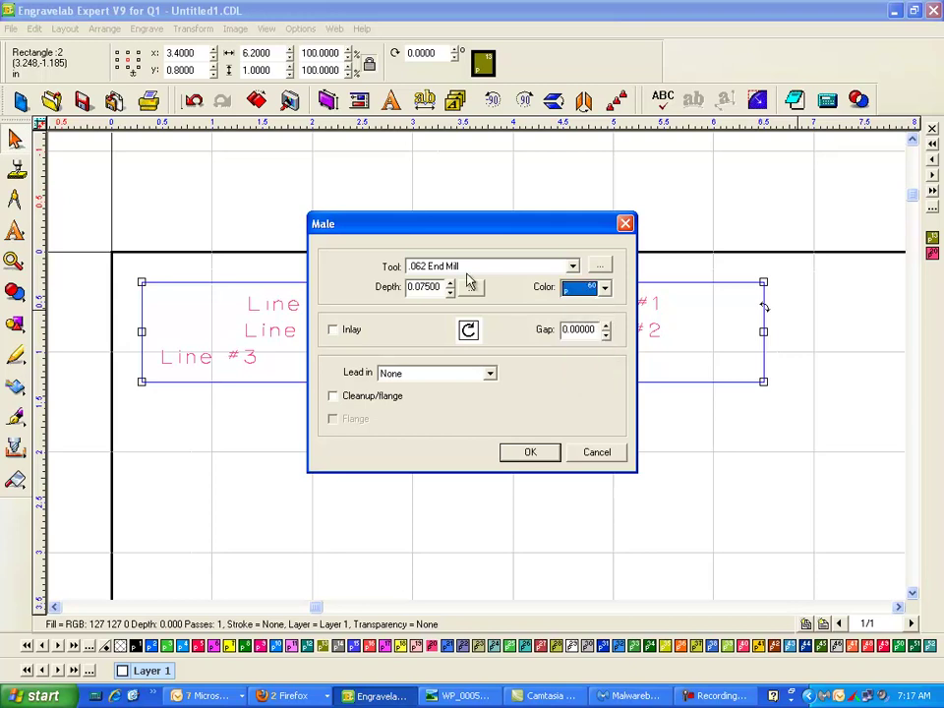
# Step: Add a ".060 End Mill" with a 0.060 diameter to the tool library and use it for the Male tool path
pyautogui.click(598, 268)
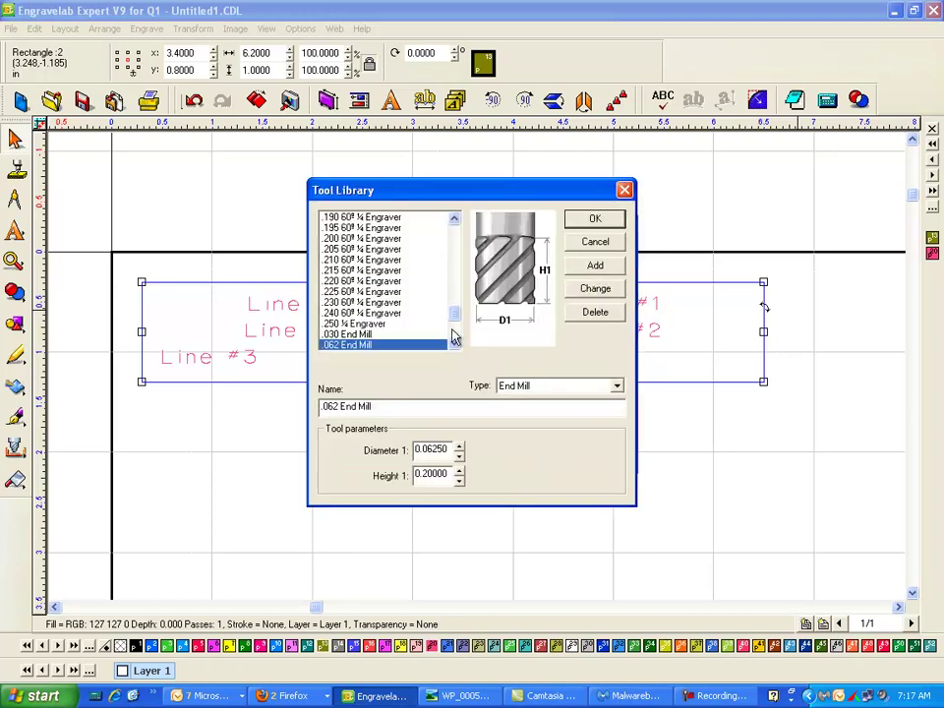
pyautogui.click(595, 266)
pyautogui.click(333, 336)
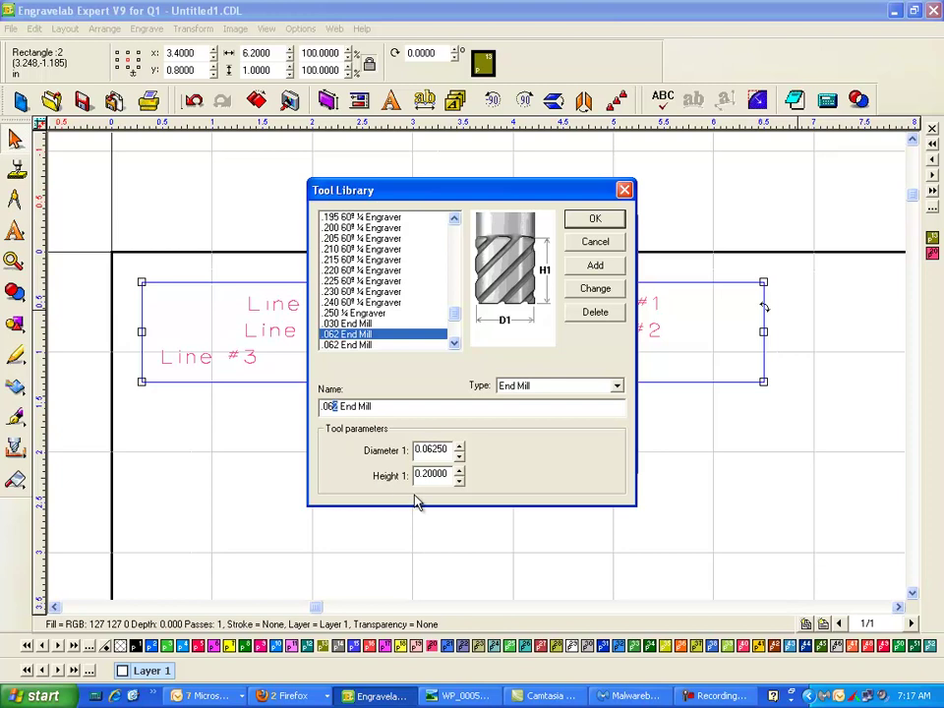
pyautogui.moveTo(430, 450); pyautogui.dragTo(458, 446)
pyautogui.click(445, 477)
pyautogui.click(595, 289)
pyautogui.click(597, 221)
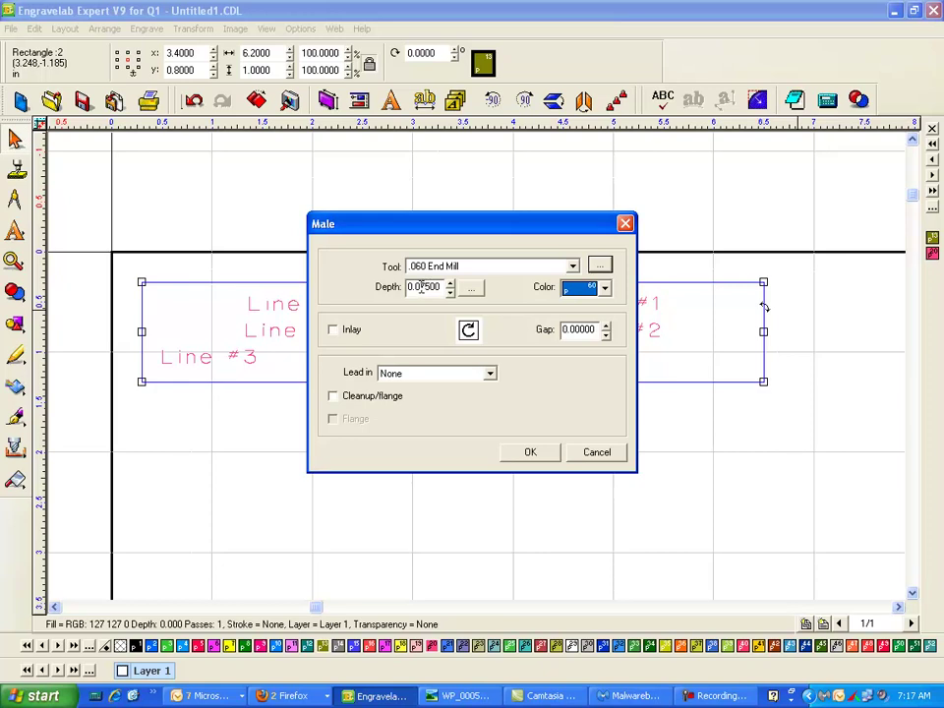
# Step: Keep the engrave parameters at 0.07500 depth in 1 pass and create the Male tool path around both badges
pyautogui.click(472, 287)
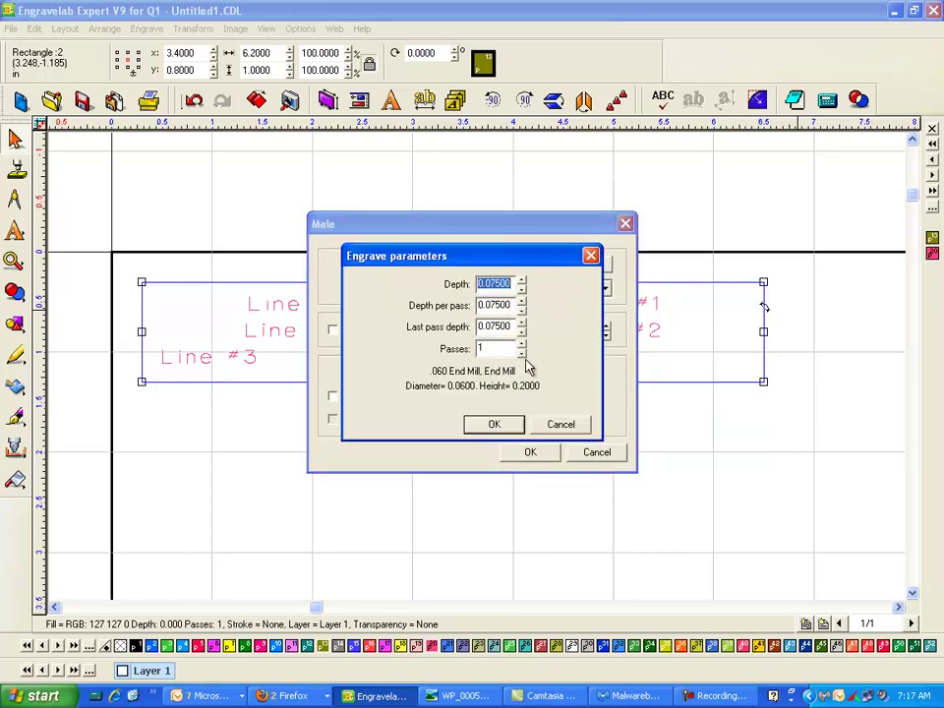
pyautogui.click(494, 424)
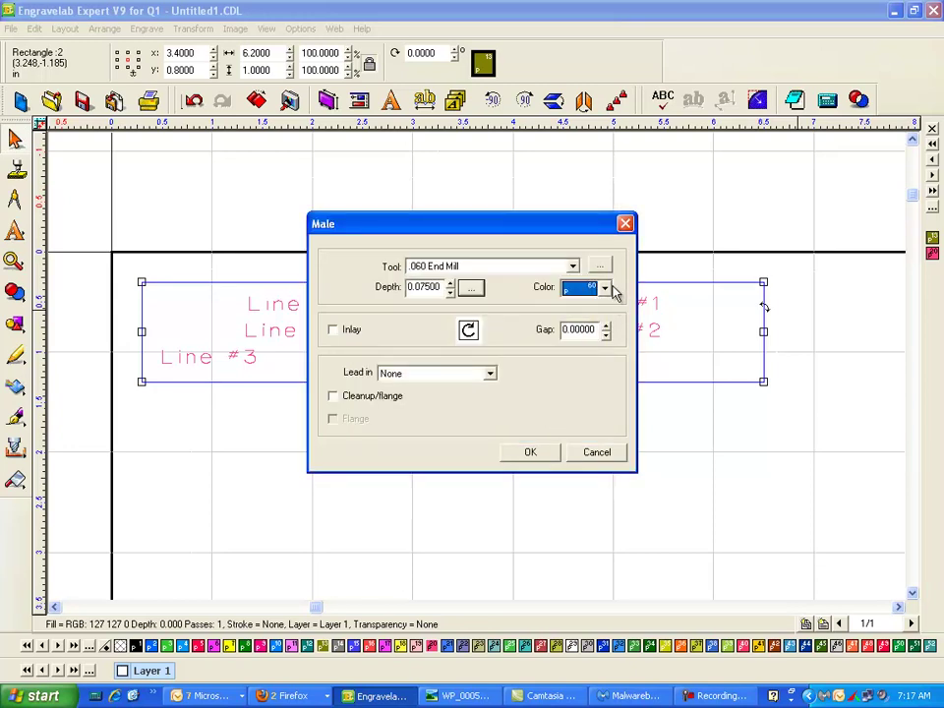
pyautogui.click(537, 452)
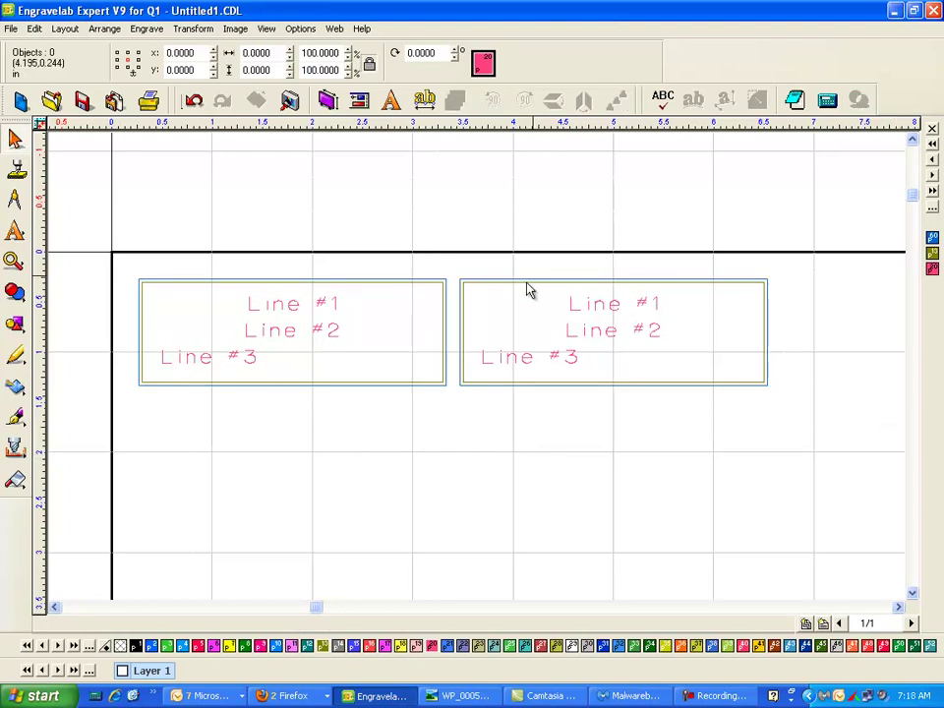
# Step: Isolate colour 60 and select the tool paths around both badges
pyautogui.click(934, 255)
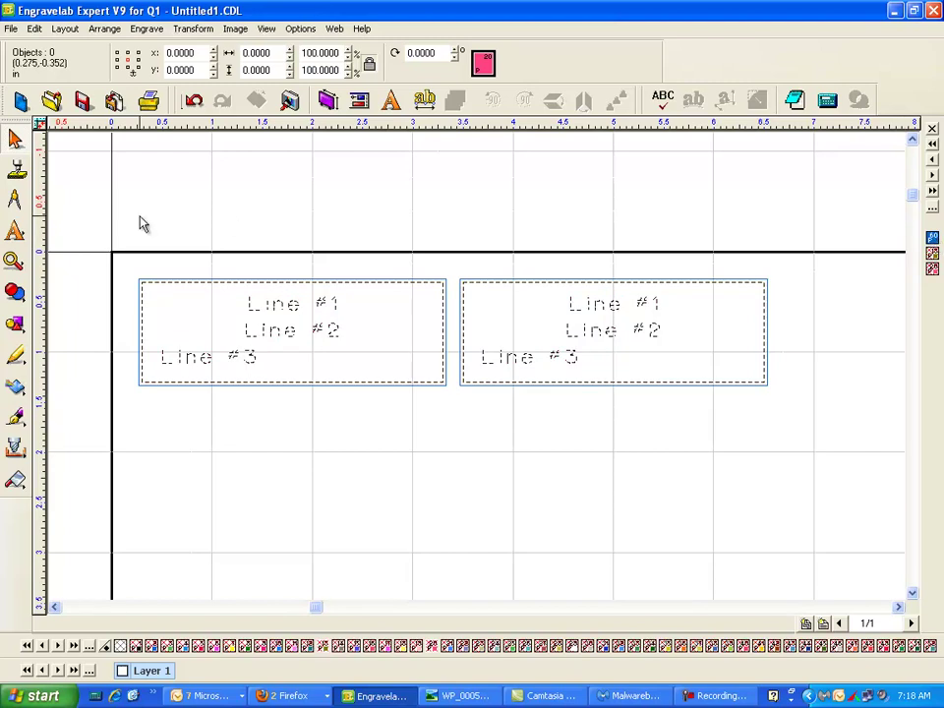
pyautogui.moveTo(101, 201); pyautogui.dragTo(877, 482)
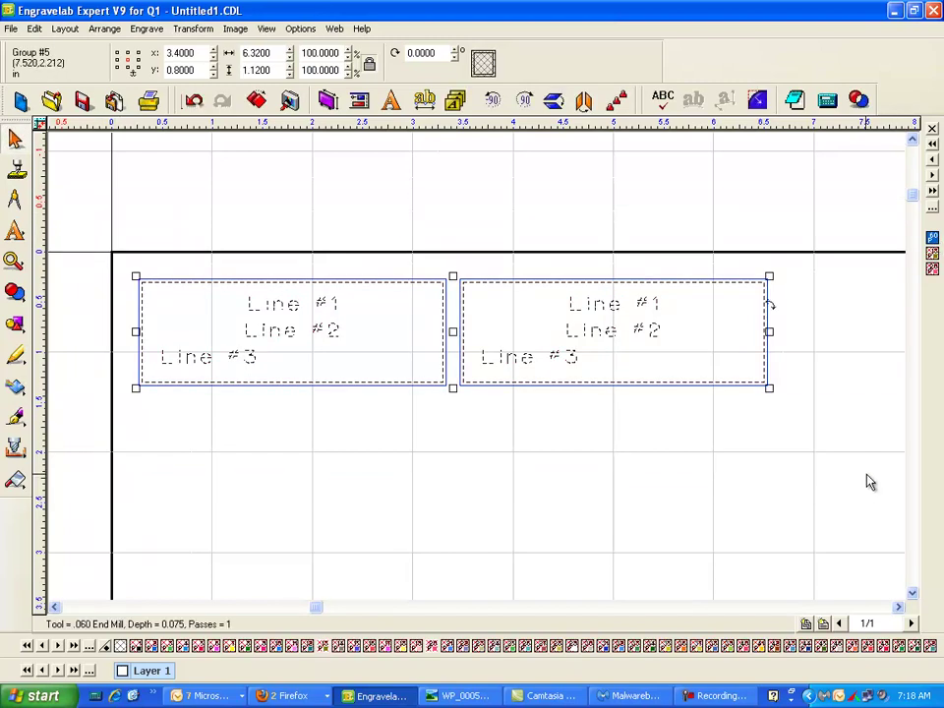